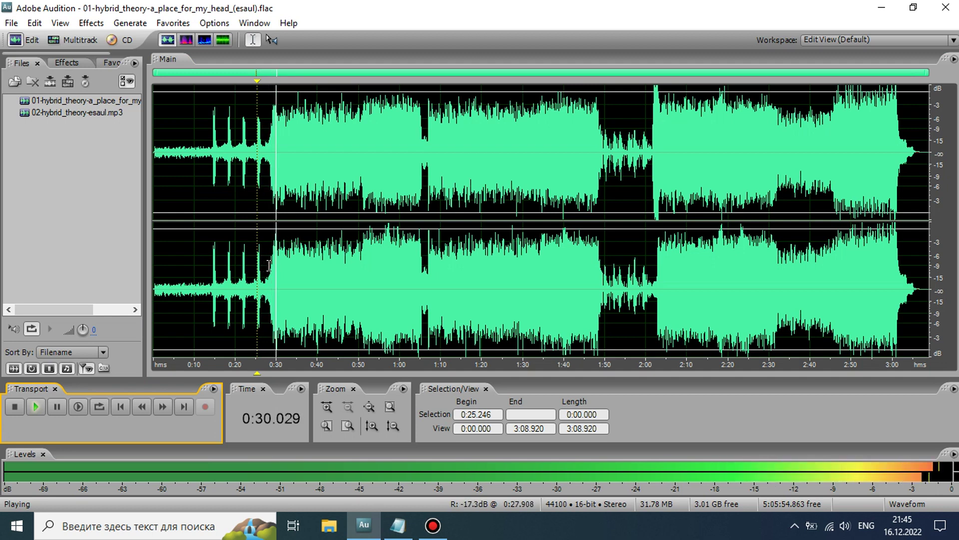
# - Listen to the loud section of the FLAC track and compare it with 02-hybrid_theory-esaul.mp3 played from 0:30
pyautogui.click(267, 270)
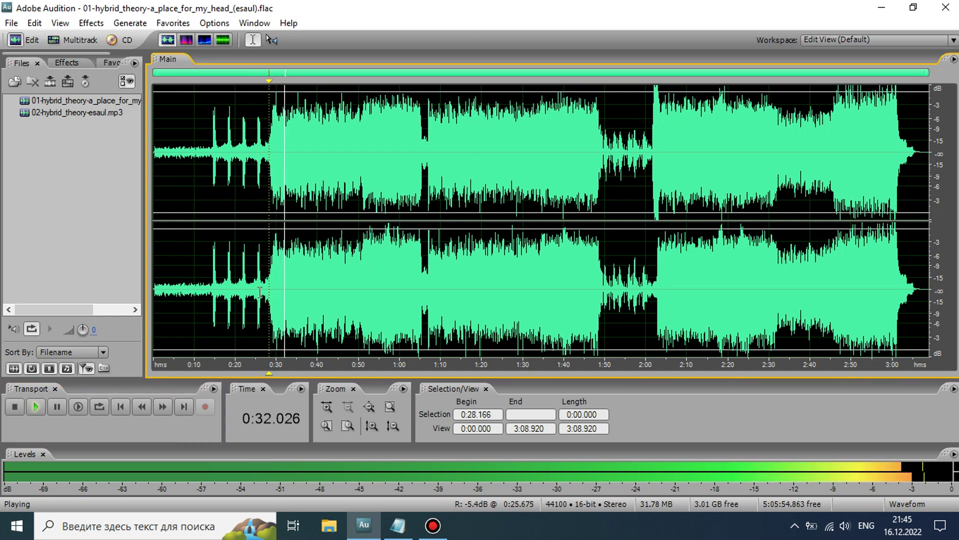
pyautogui.click(14, 407)
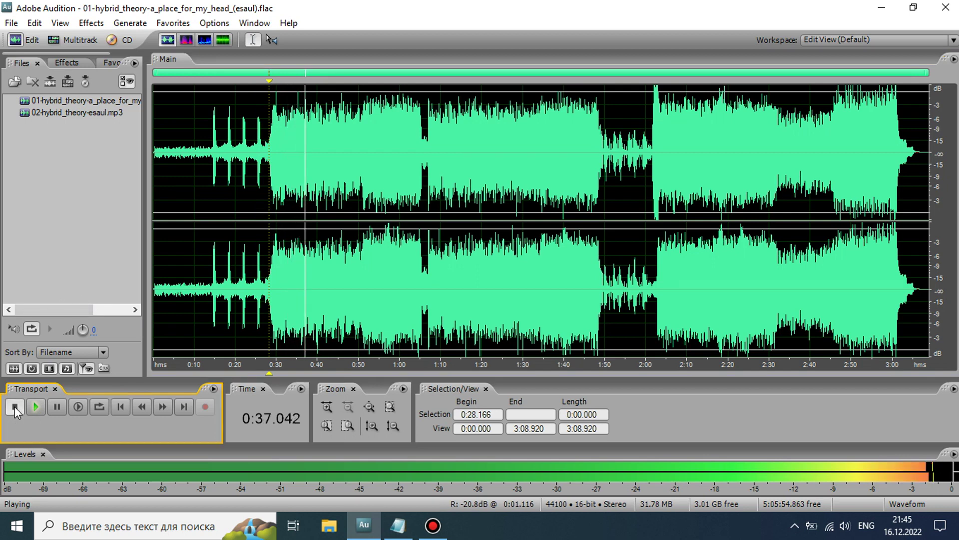
pyautogui.click(79, 112)
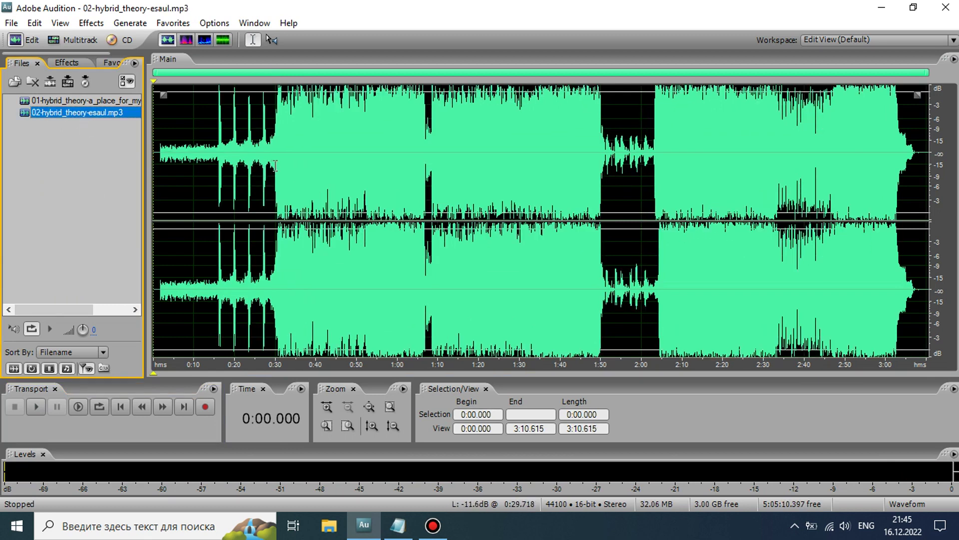
pyautogui.click(276, 166)
pyautogui.click(38, 407)
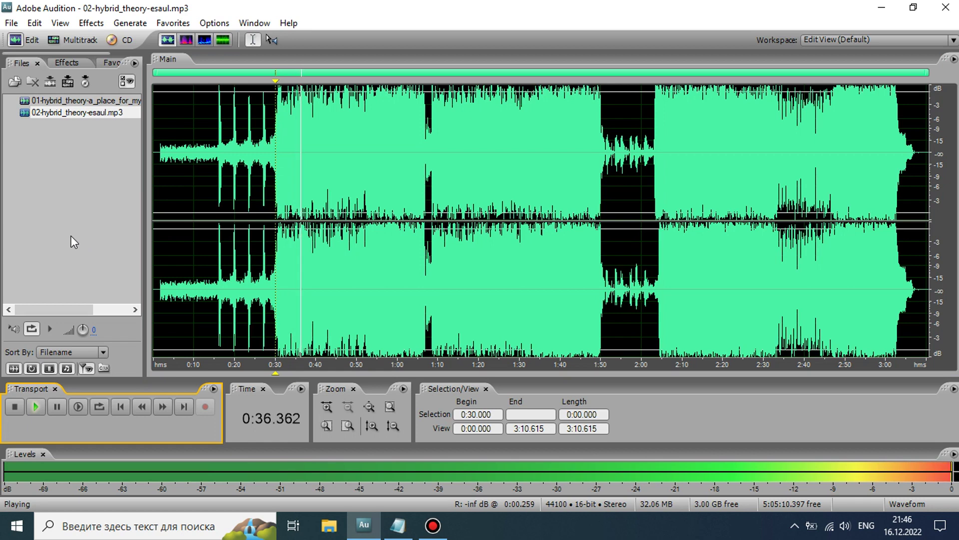
pyautogui.click(17, 412)
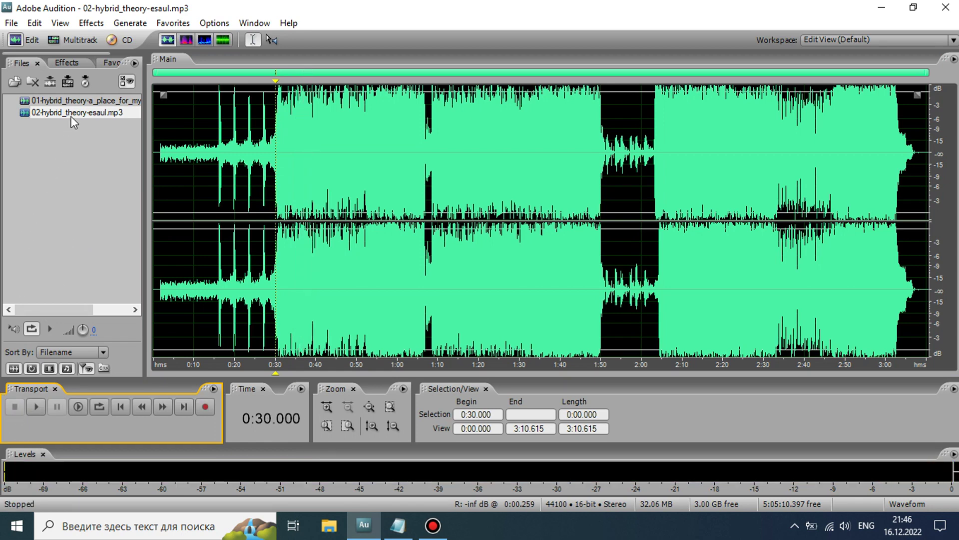
# - Copy the entire waveform of 01-hybrid_theory-a_place_for_my_head_(esaul).flac
pyautogui.doubleClick(149, 168)
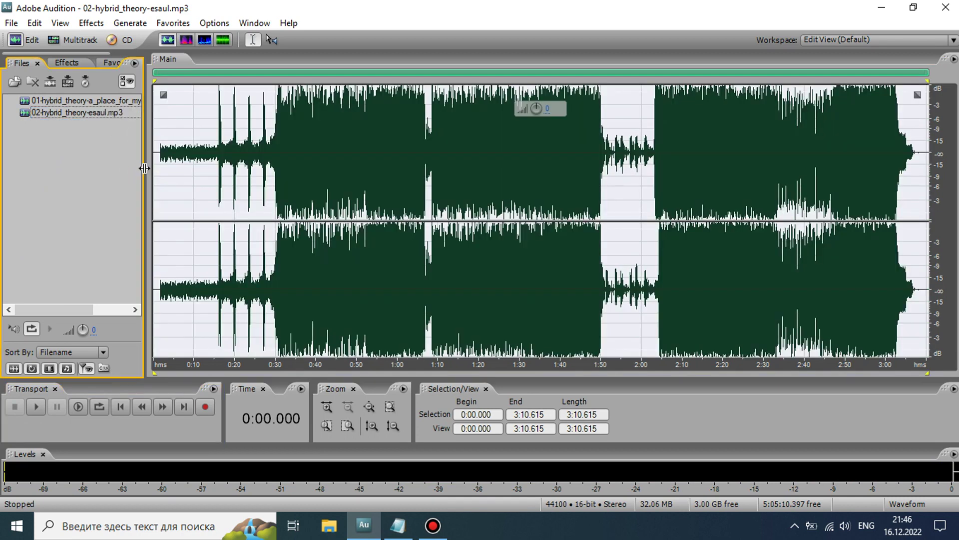
pyautogui.click(152, 171)
pyautogui.doubleClick(80, 102)
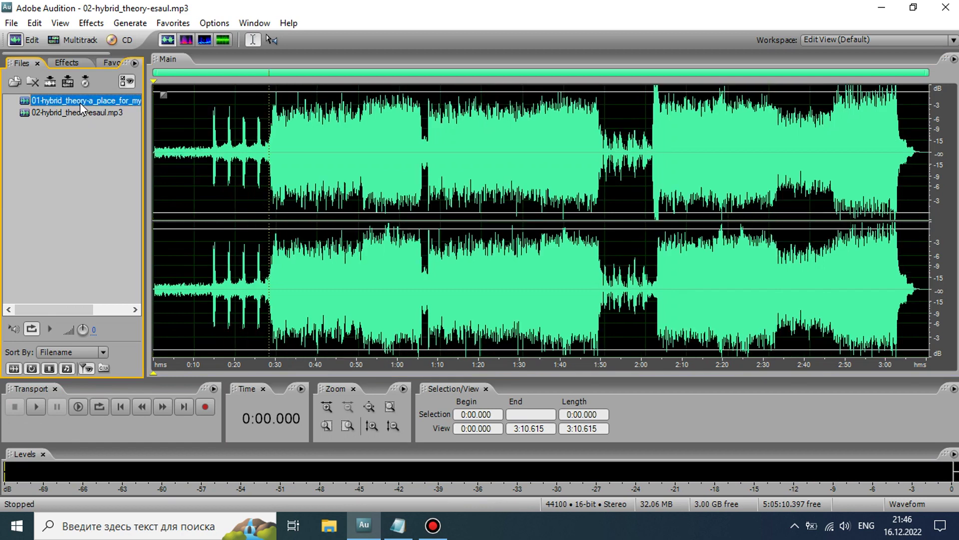
pyautogui.click(150, 171)
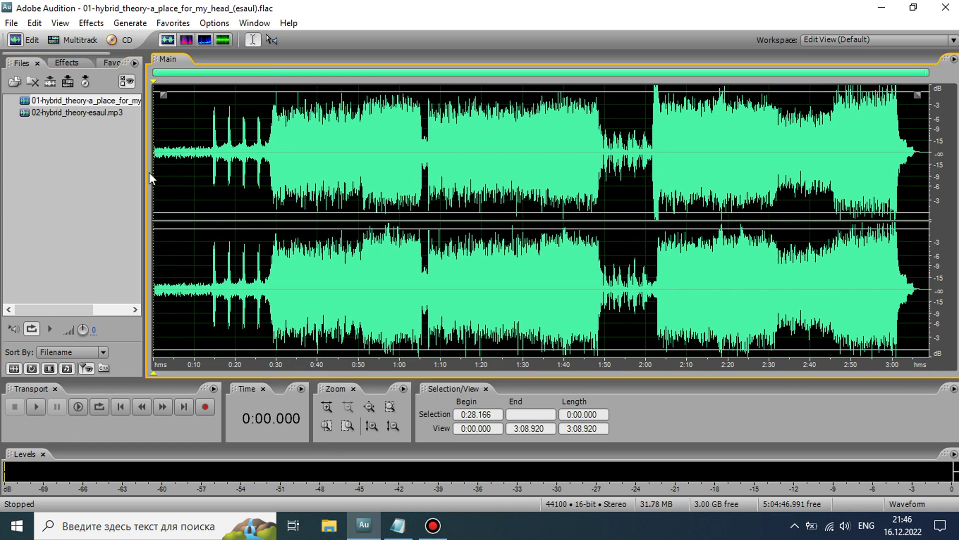
pyautogui.click(34, 23)
pyautogui.click(71, 173)
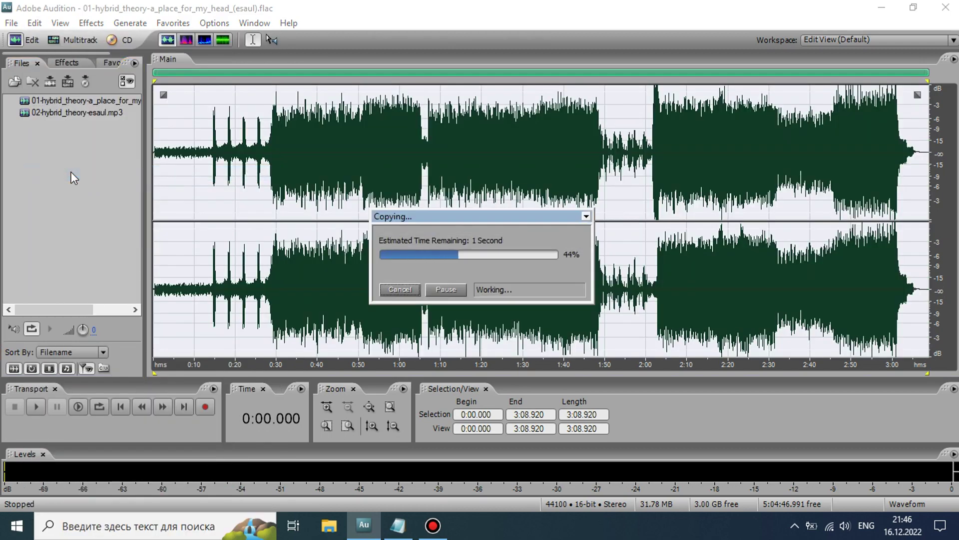
# - Create a new mono 16-bit waveform at 44100 Hz and paste the copied FLAC audio into it
pyautogui.click(11, 23)
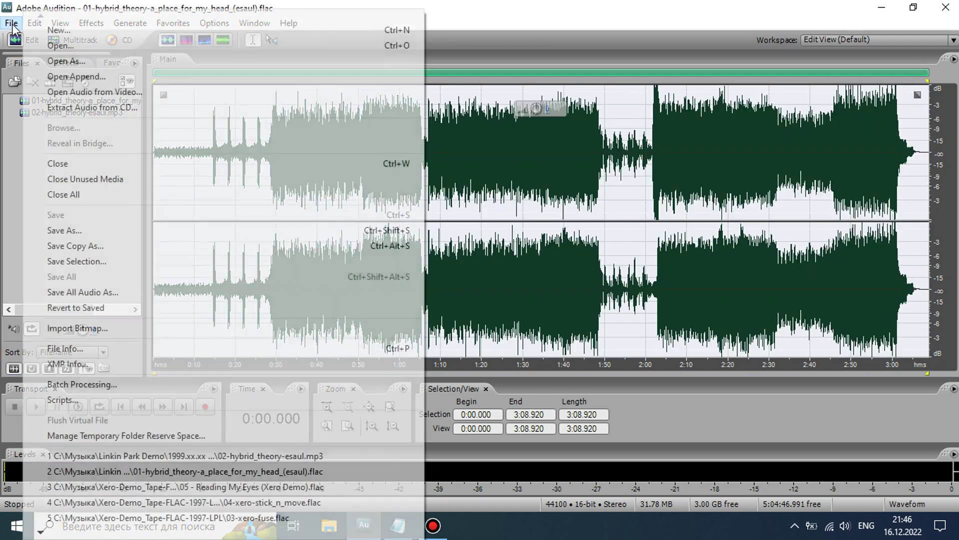
pyautogui.click(47, 30)
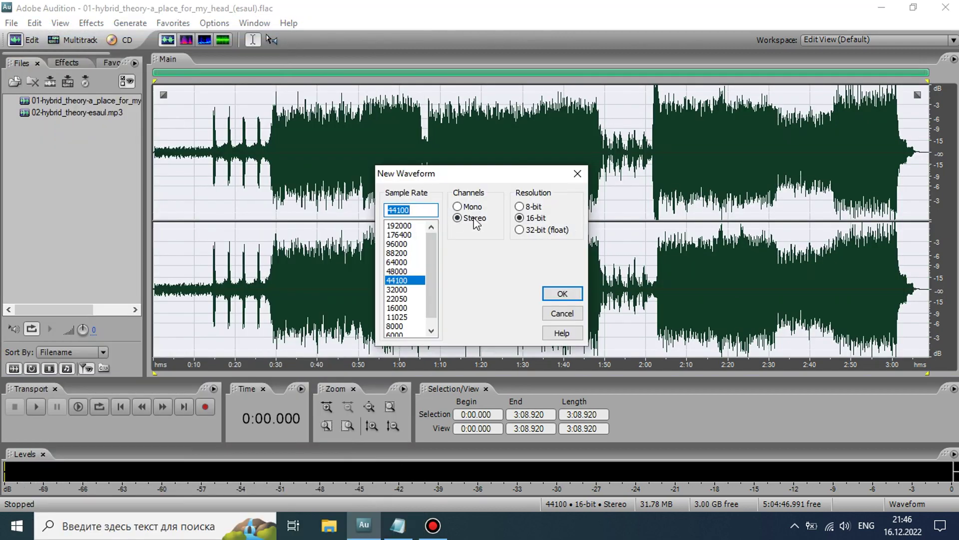
pyautogui.click(468, 208)
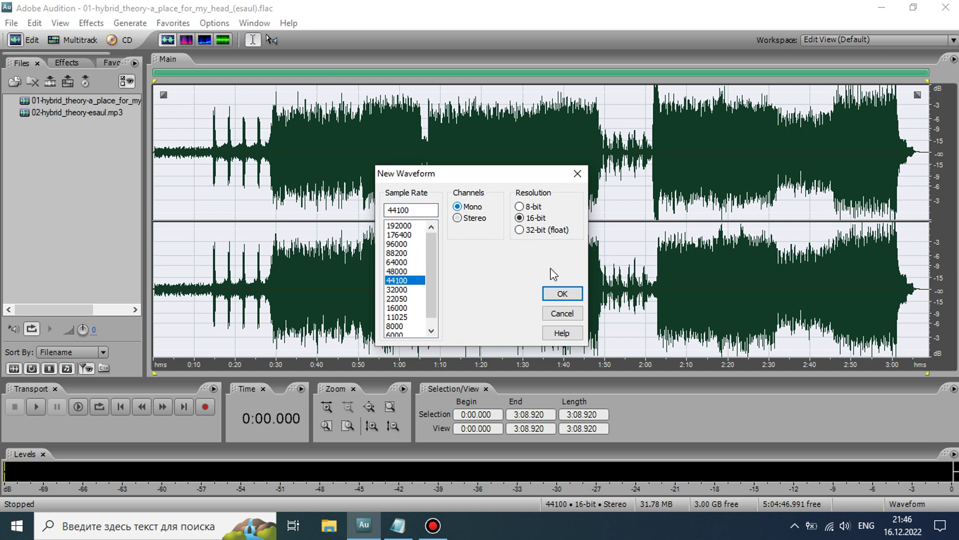
pyautogui.click(562, 293)
pyautogui.click(35, 23)
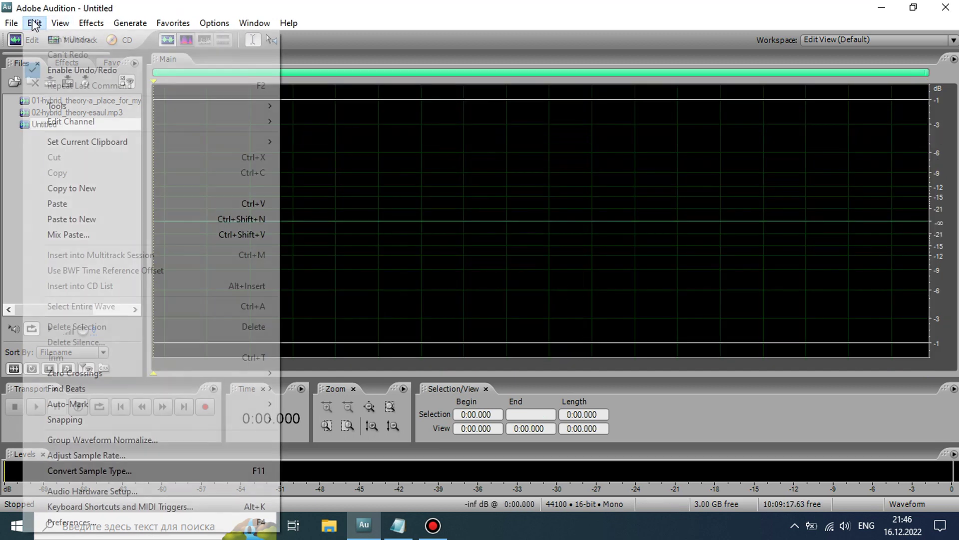
pyautogui.click(70, 201)
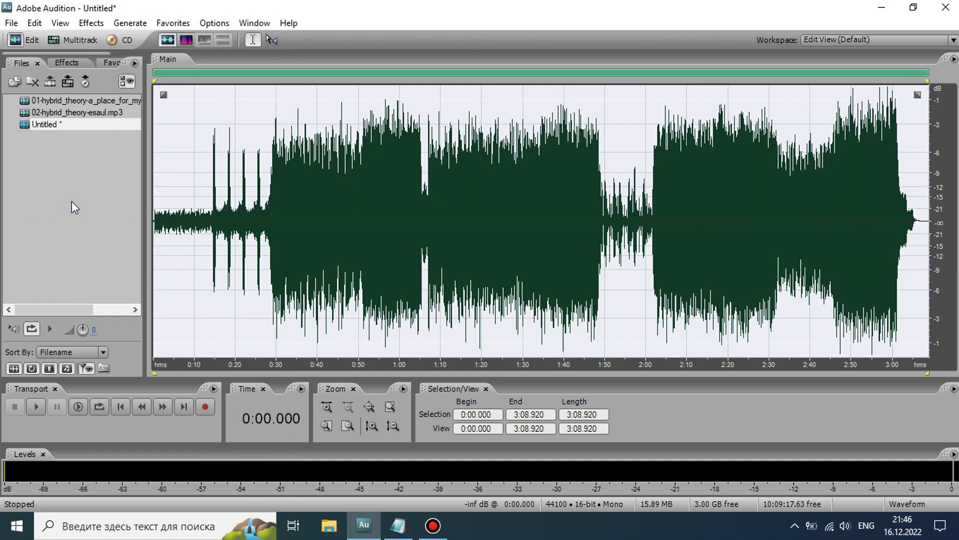
# - Copy the entire waveform of 02-hybrid_theory-esaul.mp3
pyautogui.doubleClick(85, 113)
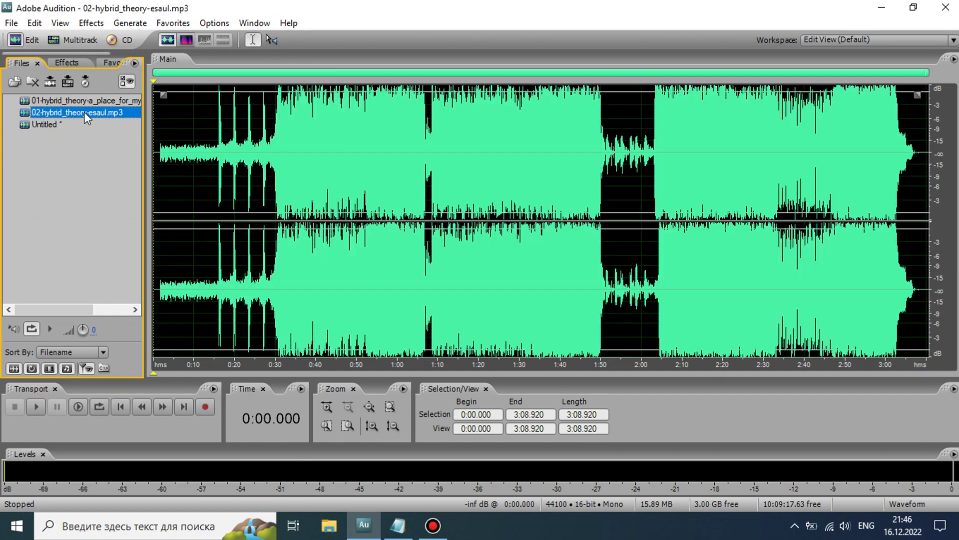
pyautogui.click(35, 23)
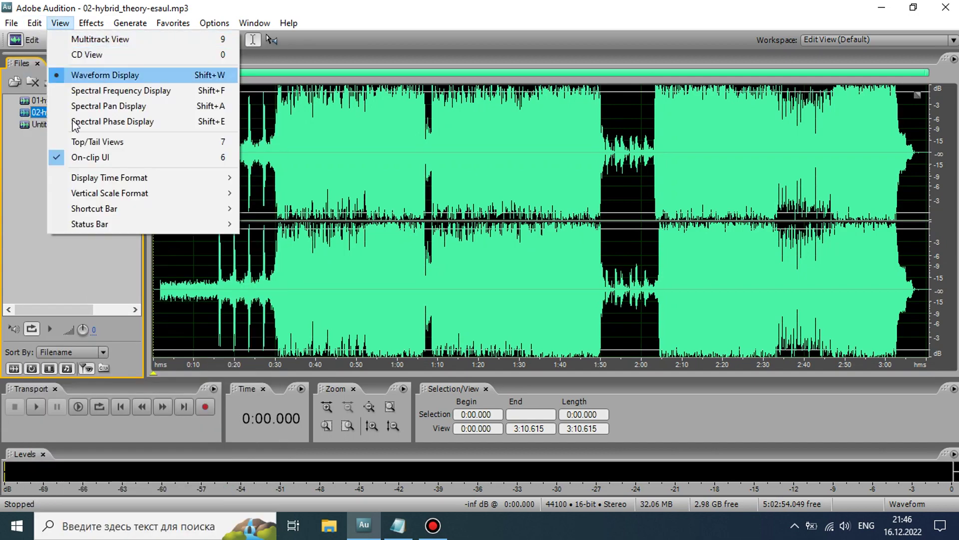
pyautogui.click(34, 23)
pyautogui.click(34, 23)
pyautogui.click(58, 170)
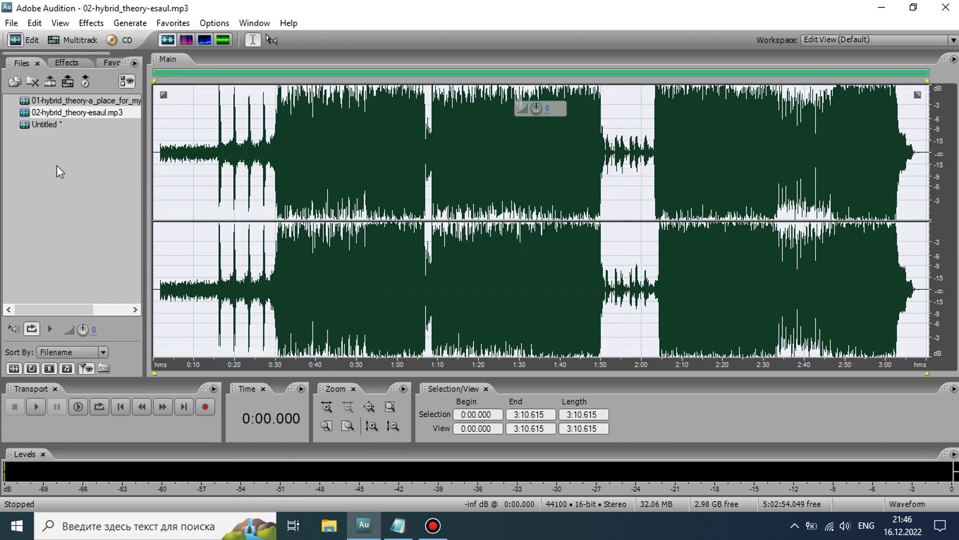
# - Create a second new mono 16-bit waveform at 44100 Hz and paste the copied MP3 audio into it
pyautogui.click(13, 24)
pyautogui.click(46, 31)
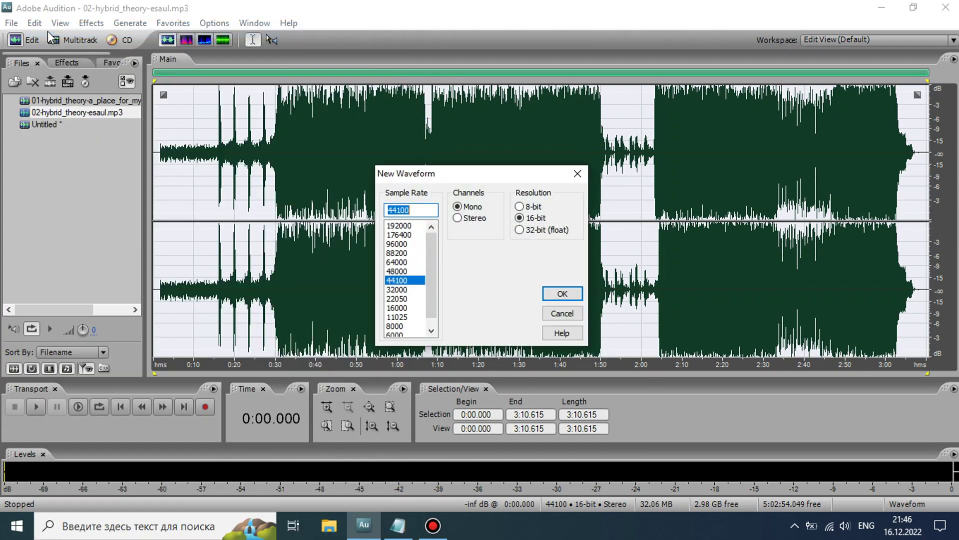
pyautogui.click(568, 294)
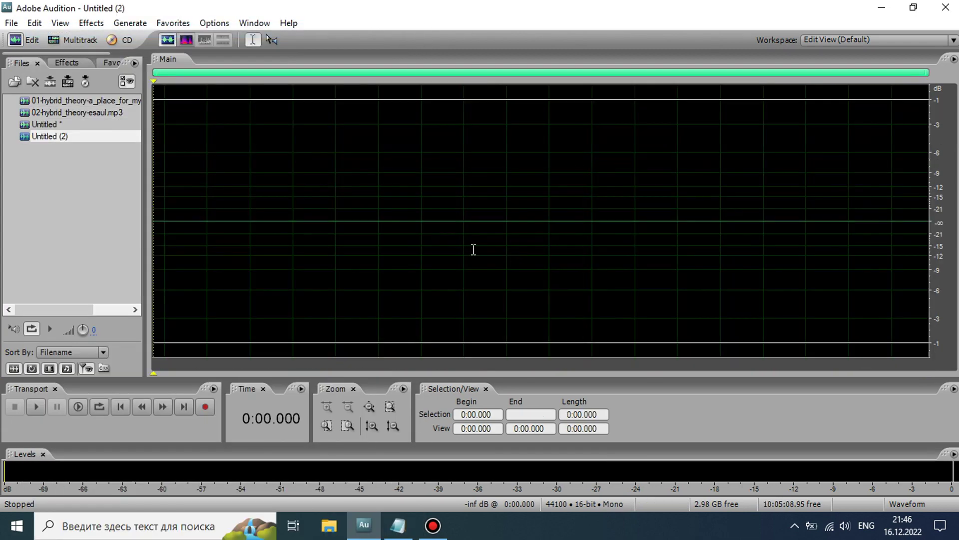
pyautogui.click(35, 23)
pyautogui.click(34, 23)
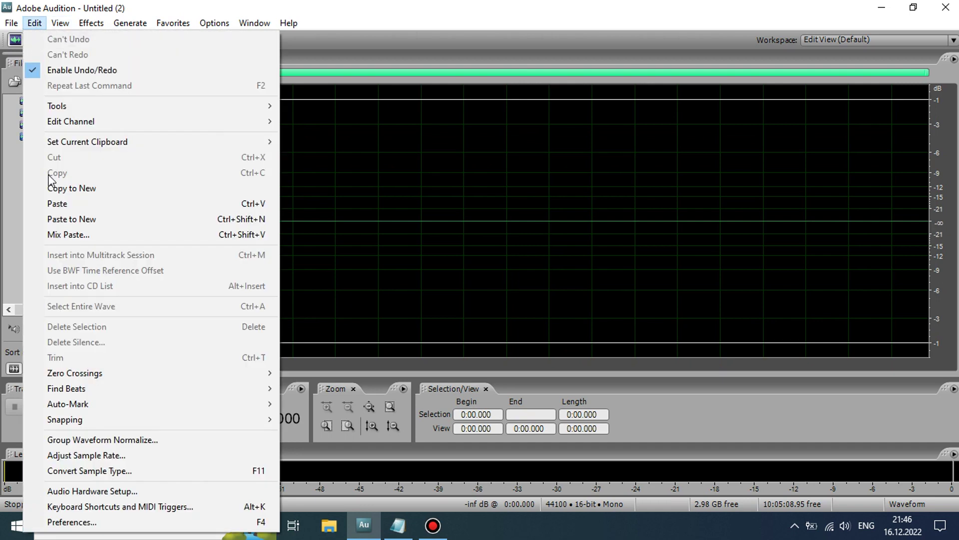
pyautogui.click(62, 204)
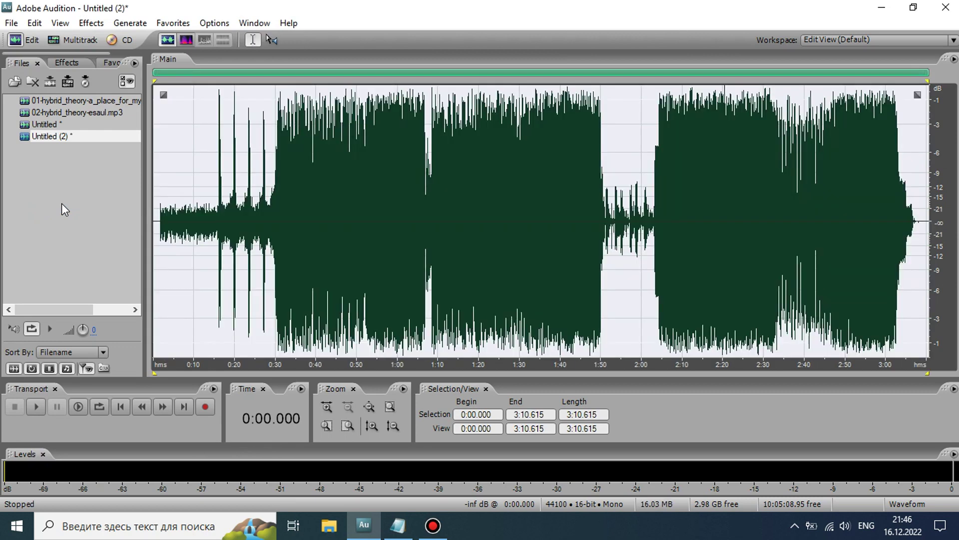
# - In the multitrack session, place the first Untitled waveform at the start of Track 1 and rename the track "Esaul (2-Track Demo Disc)"
pyautogui.click(54, 40)
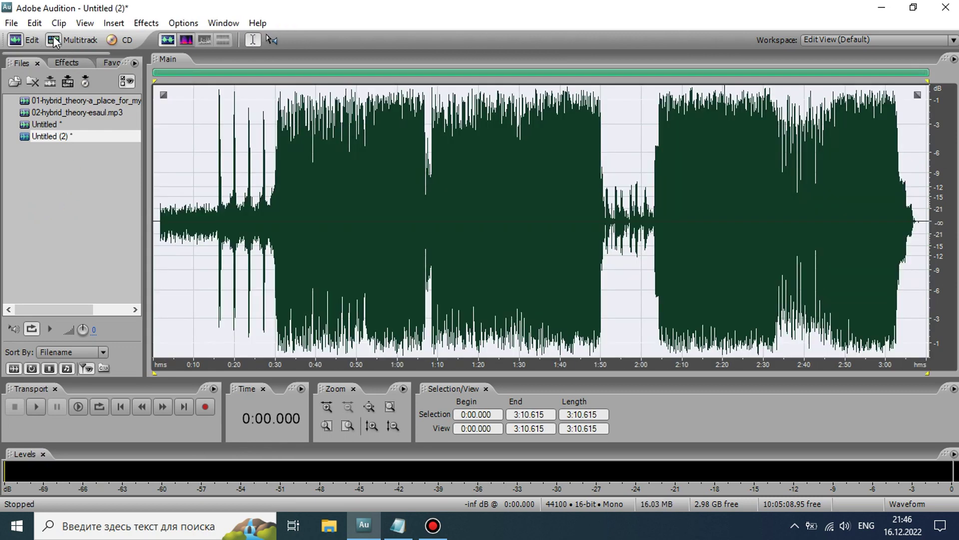
pyautogui.moveTo(41, 119); pyautogui.dragTo(394, 127)
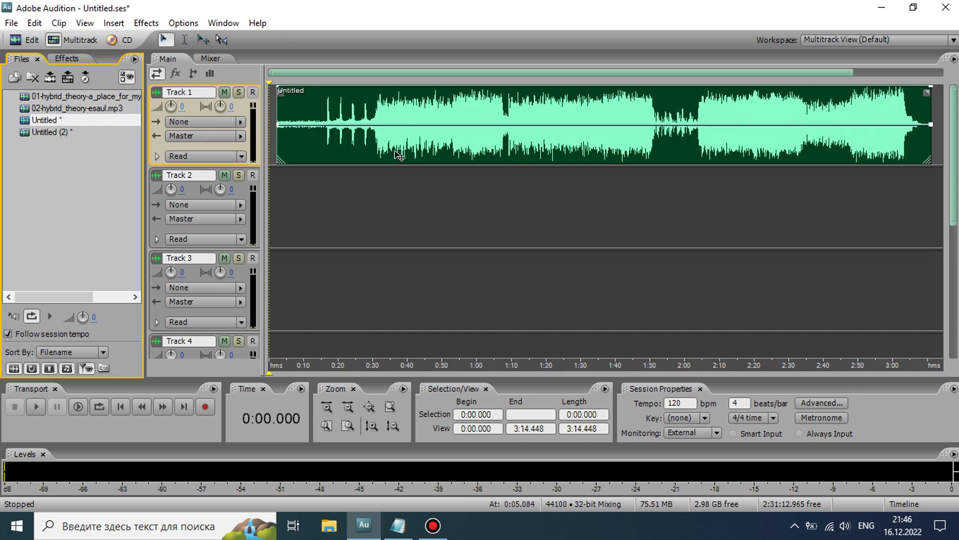
pyautogui.click(194, 97)
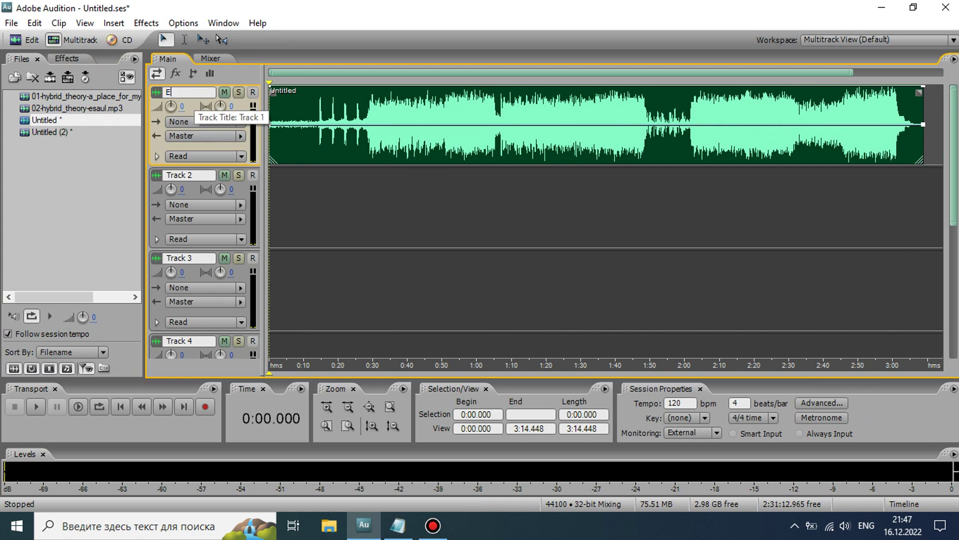
pyautogui.write('Esaul (2-')
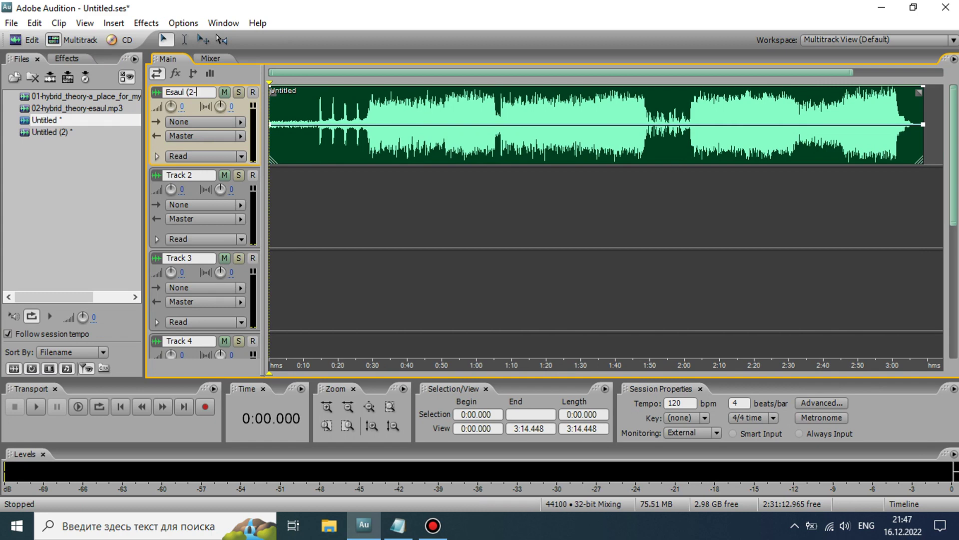
pyautogui.write('T')
pyautogui.write('rack')
pyautogui.write(' Demo')
pyautogui.write(' Disc')
pyautogui.write(')')
# - Place the Untitled (2) waveform at the start of Track 2 and rename the track "Esaul (mp3.com)"
pyautogui.click(49, 132)
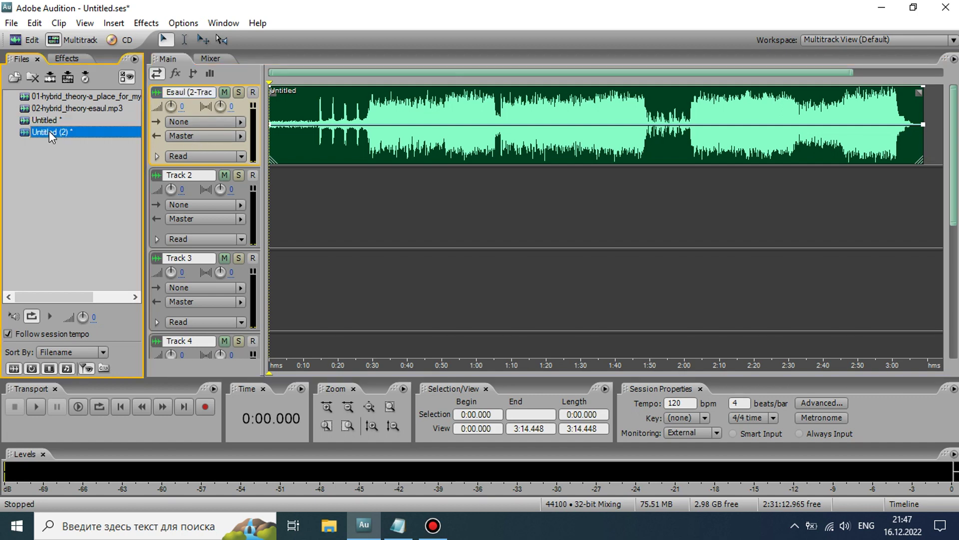
pyautogui.moveTo(49, 131); pyautogui.dragTo(305, 231)
pyautogui.click(188, 176)
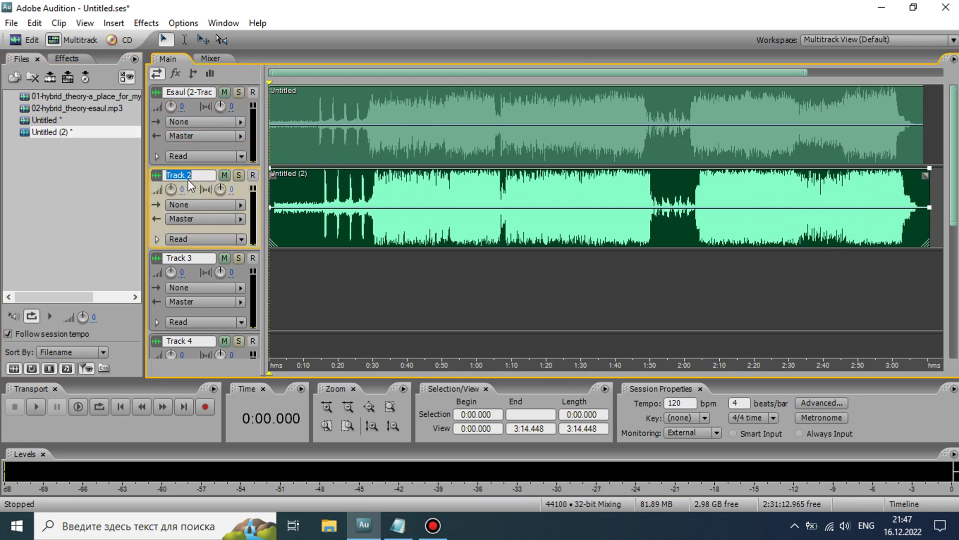
pyautogui.write('Esa')
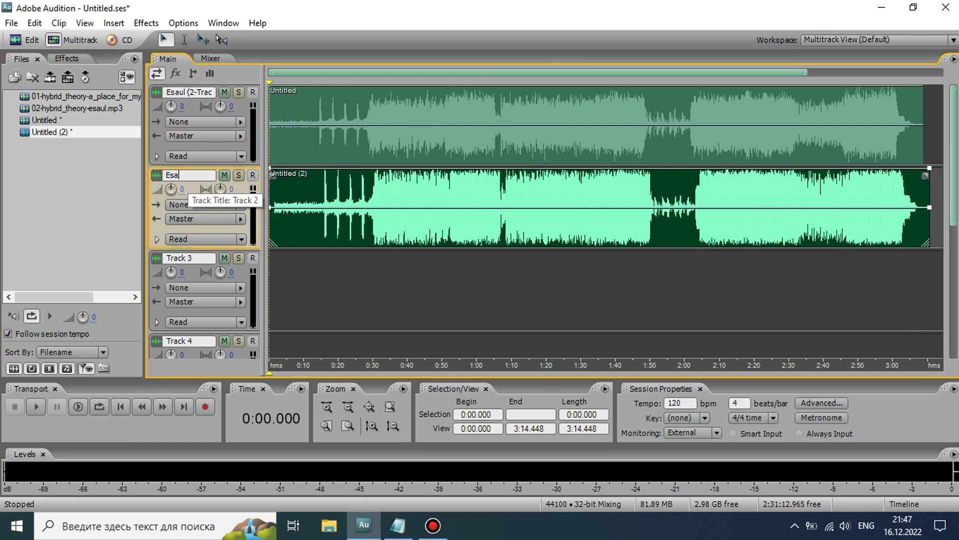
pyautogui.write('ul ')
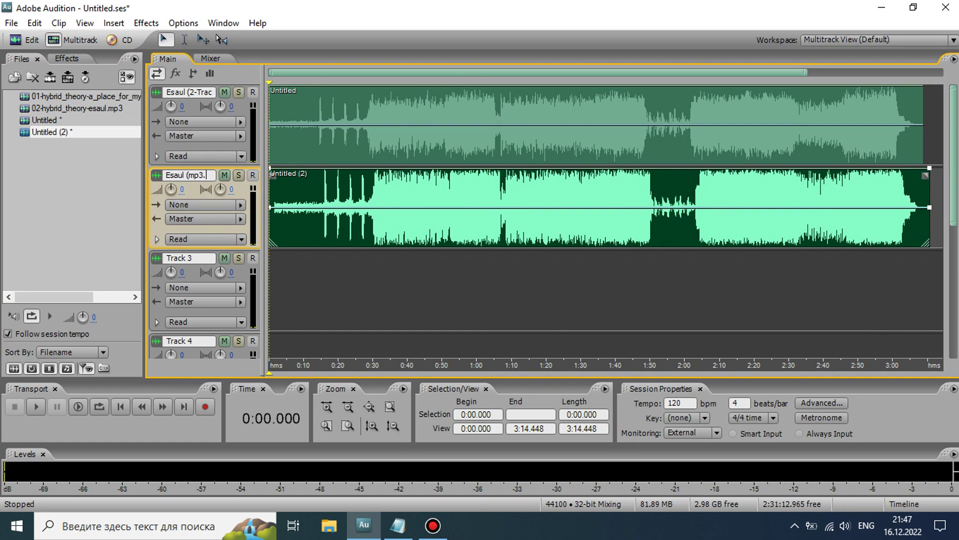
pyautogui.write('(mp3.com)')
pyautogui.click(269, 241)
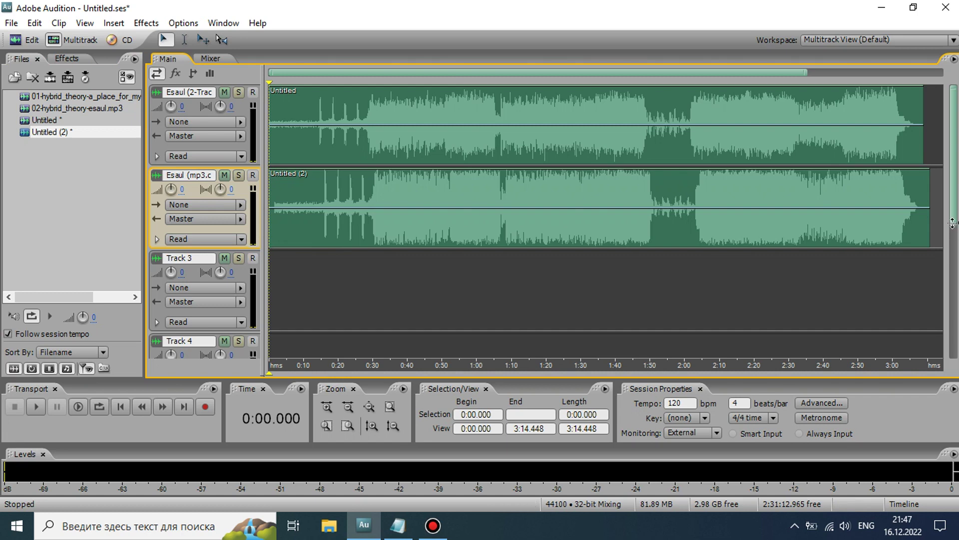
# - Shift the upper track's clip so its first peak lines up with the lower clip's first peak at about 0:16.2
pyautogui.moveTo(952, 224); pyautogui.dragTo(952, 168)
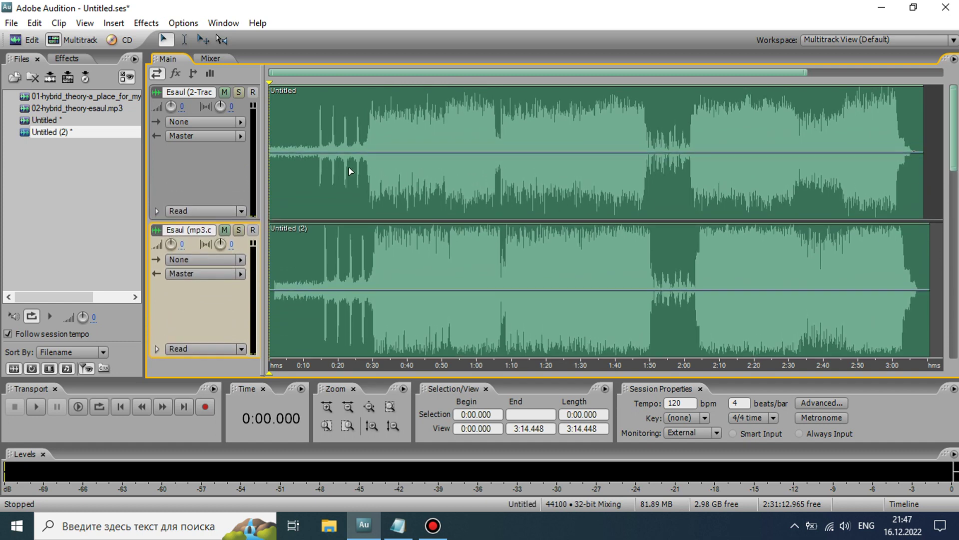
pyautogui.click(325, 186)
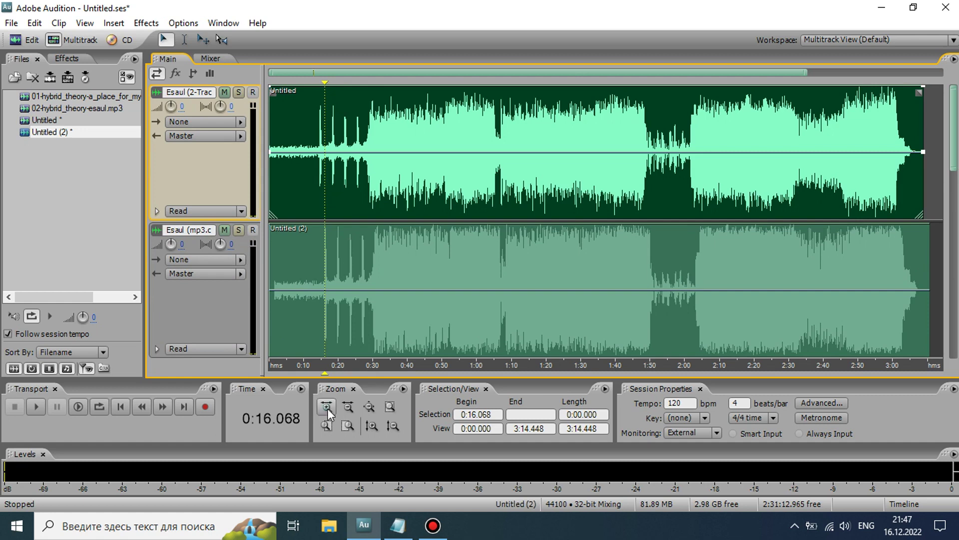
pyautogui.click(323, 408)
pyautogui.click(322, 408)
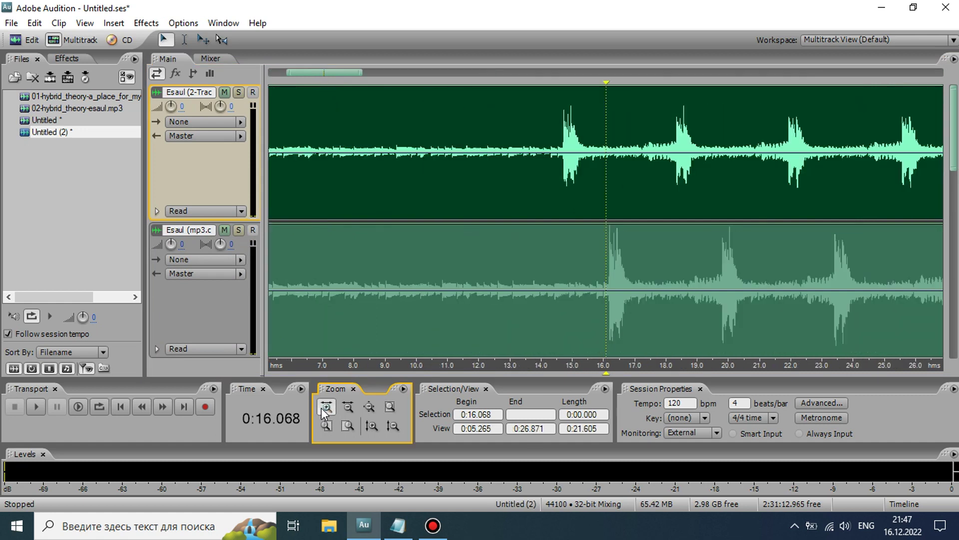
pyautogui.click(620, 200)
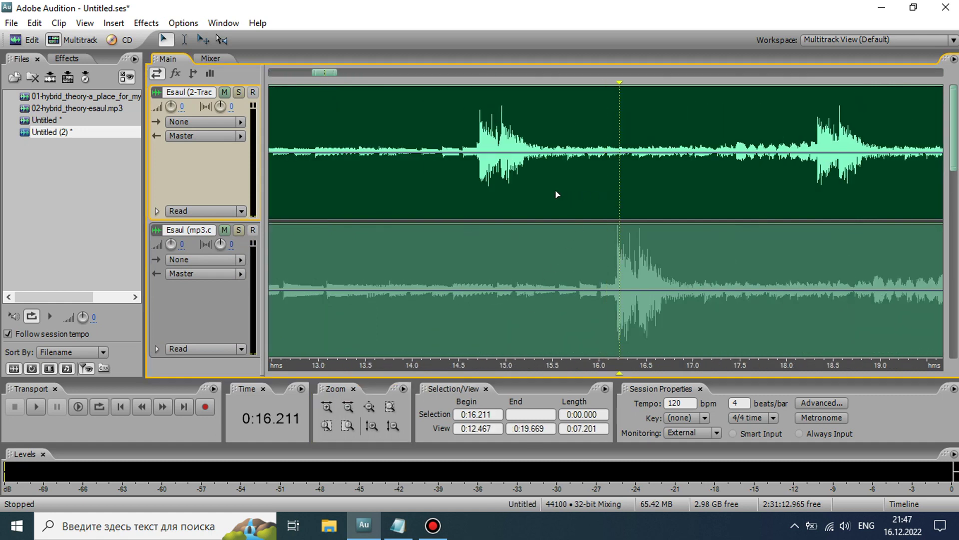
pyautogui.moveTo(557, 194); pyautogui.dragTo(693, 197)
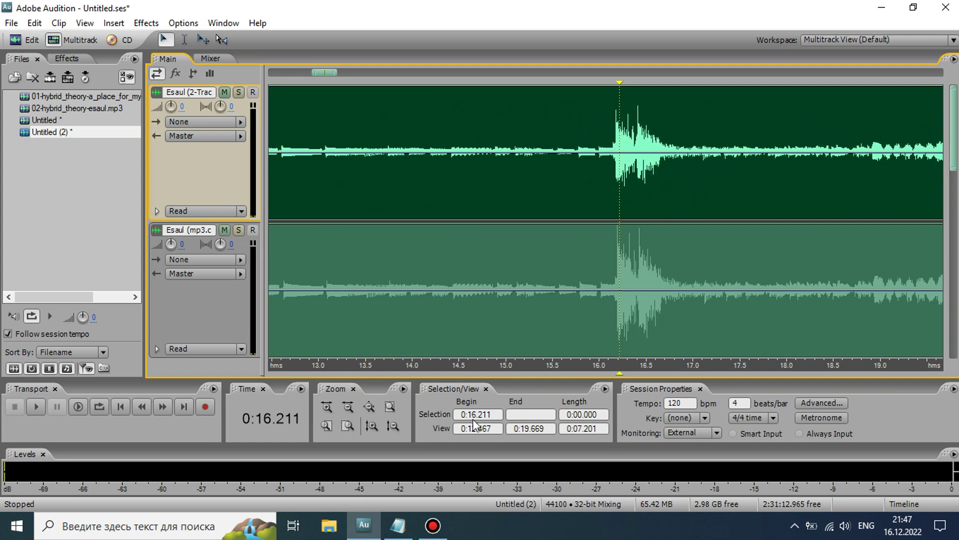
# - Shift the upper clip slightly later so its first peak meets the lower clip's first peak at about 0:16.19
pyautogui.click(327, 406)
pyautogui.click(327, 405)
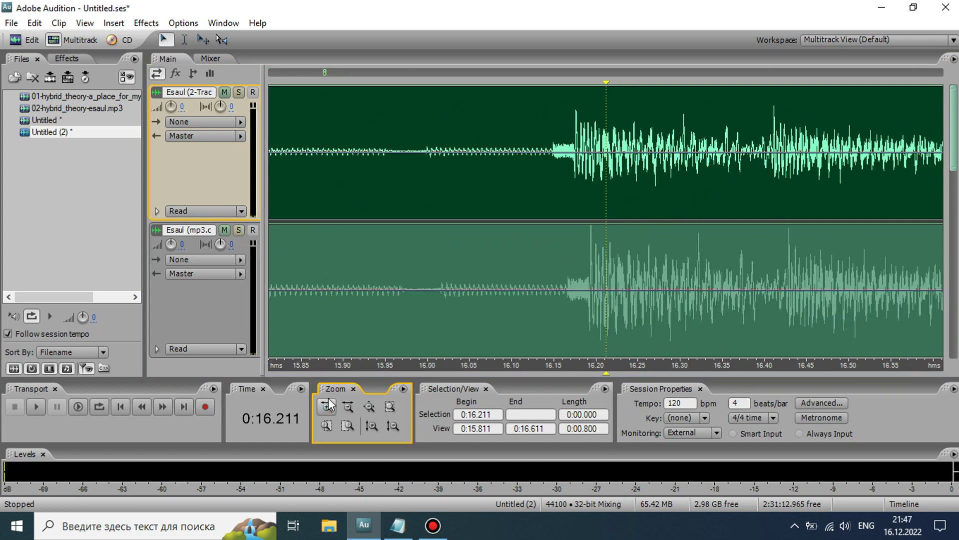
pyautogui.click(327, 406)
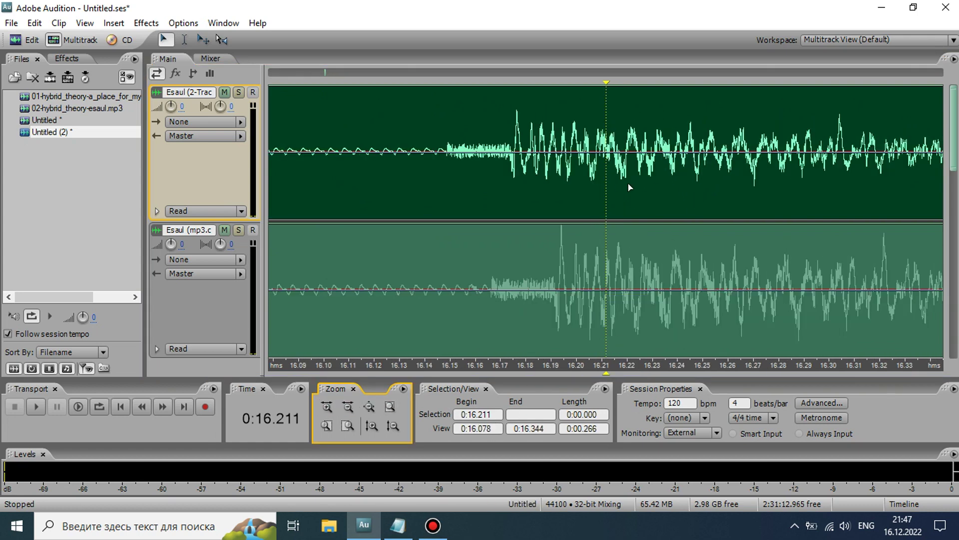
pyautogui.moveTo(704, 190); pyautogui.dragTo(691, 190)
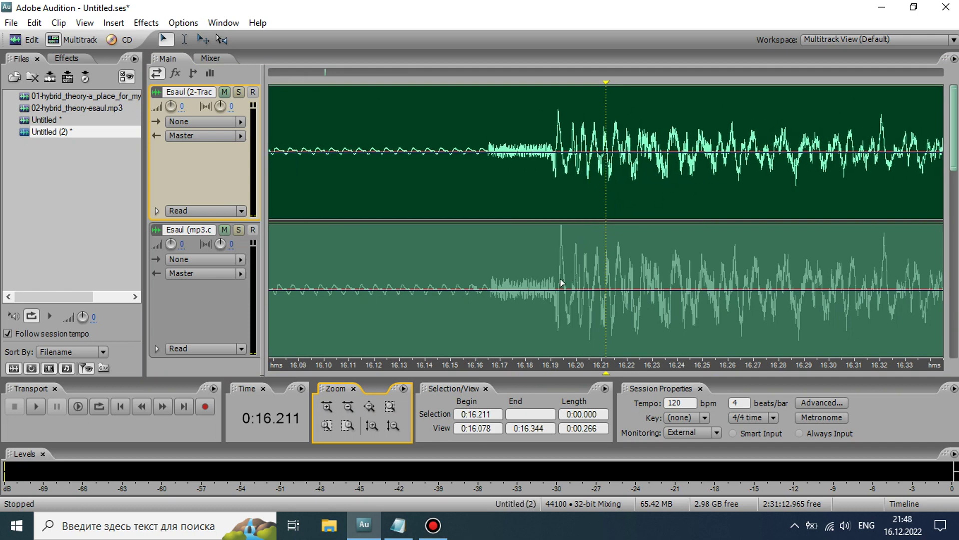
# - Refine the upper clip's position so its peak curve lines up with the lower clip's peak at about 0:16.194
pyautogui.click(561, 282)
pyautogui.click(326, 405)
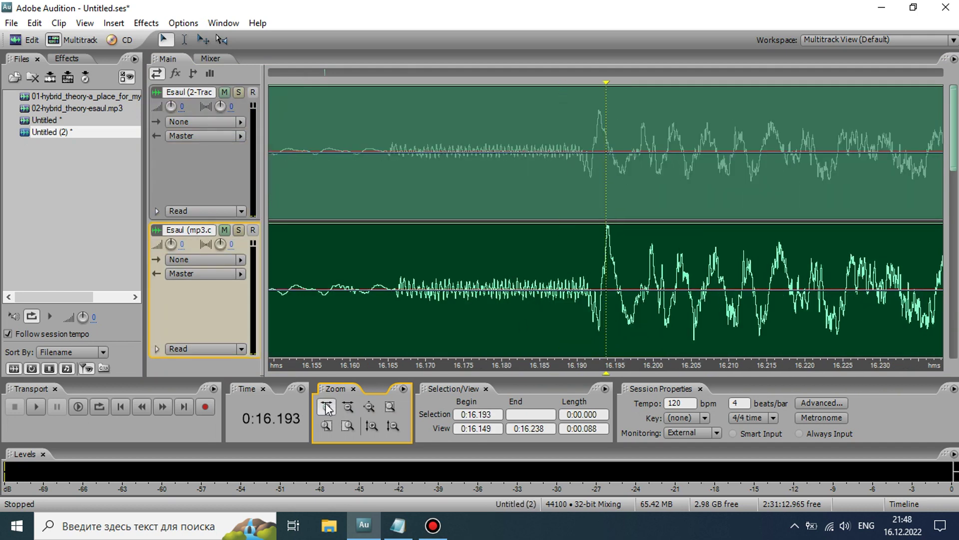
pyautogui.click(325, 405)
pyautogui.click(326, 404)
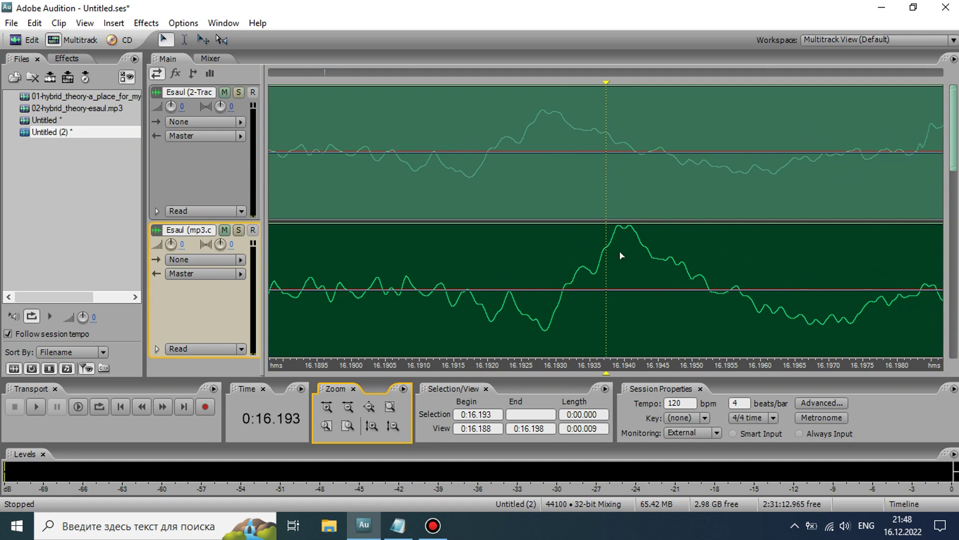
pyautogui.moveTo(620, 190); pyautogui.dragTo(673, 189)
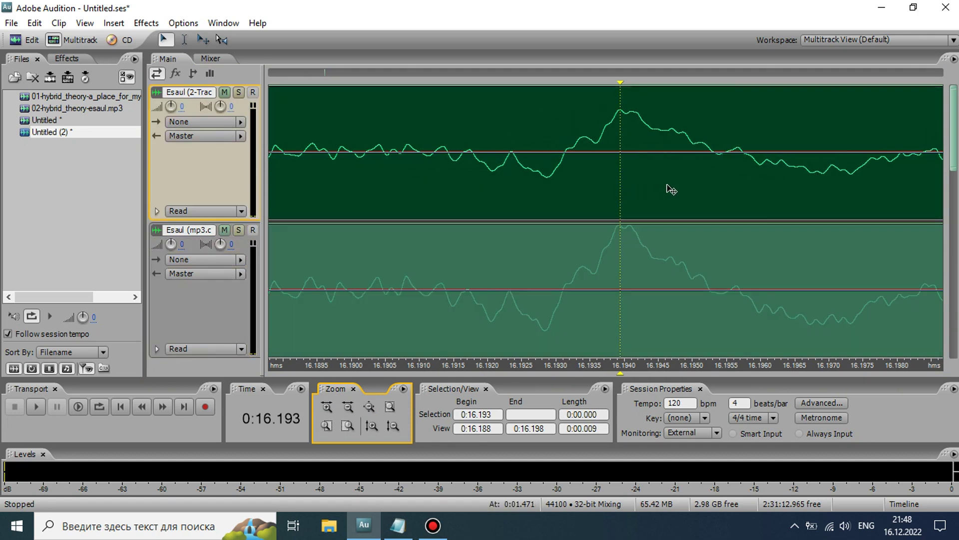
# - Nudge the upper clip one sample earlier so its sample points match the lower clip's at about 0:16.1923
pyautogui.click(509, 345)
pyautogui.click(326, 404)
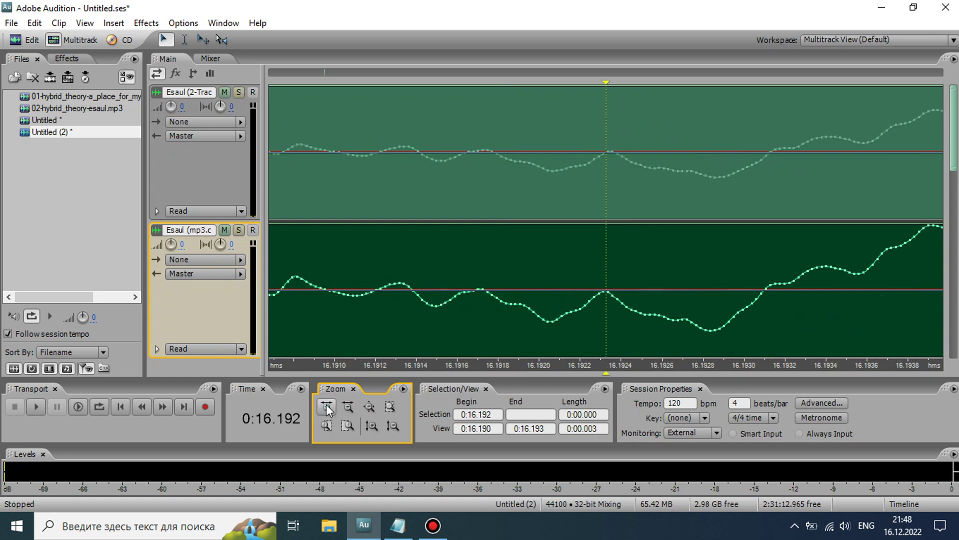
pyautogui.click(326, 405)
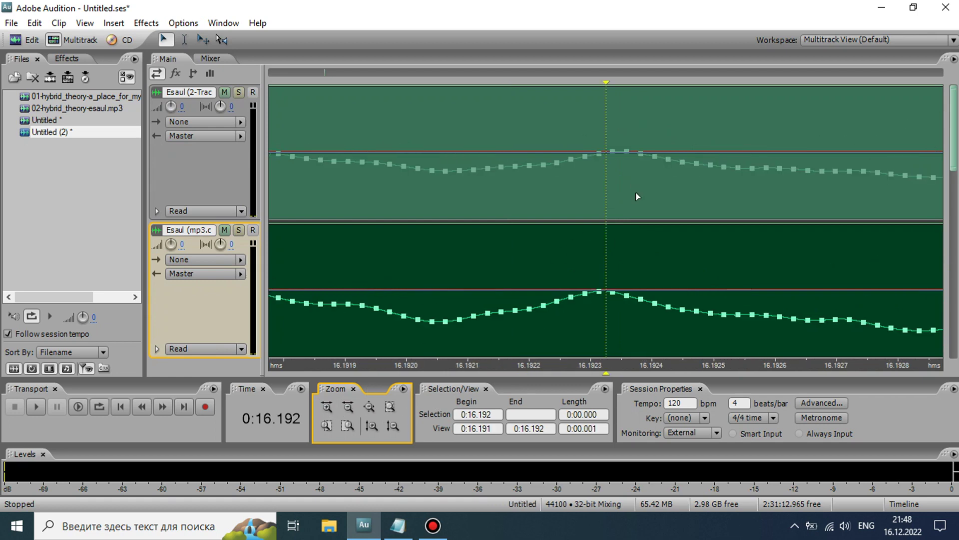
pyautogui.click(638, 198)
pyautogui.moveTo(638, 198); pyautogui.dragTo(630, 198)
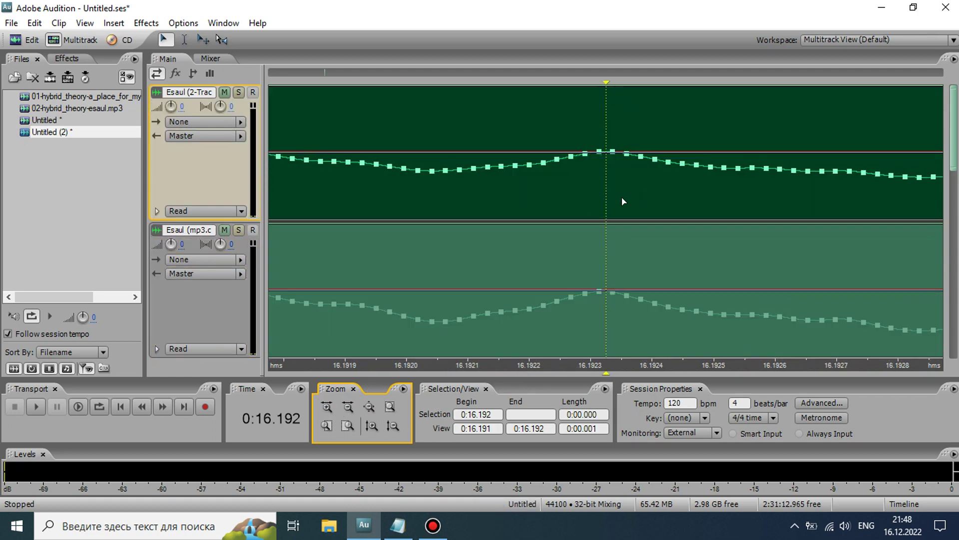
pyautogui.click(622, 206)
pyautogui.click(441, 340)
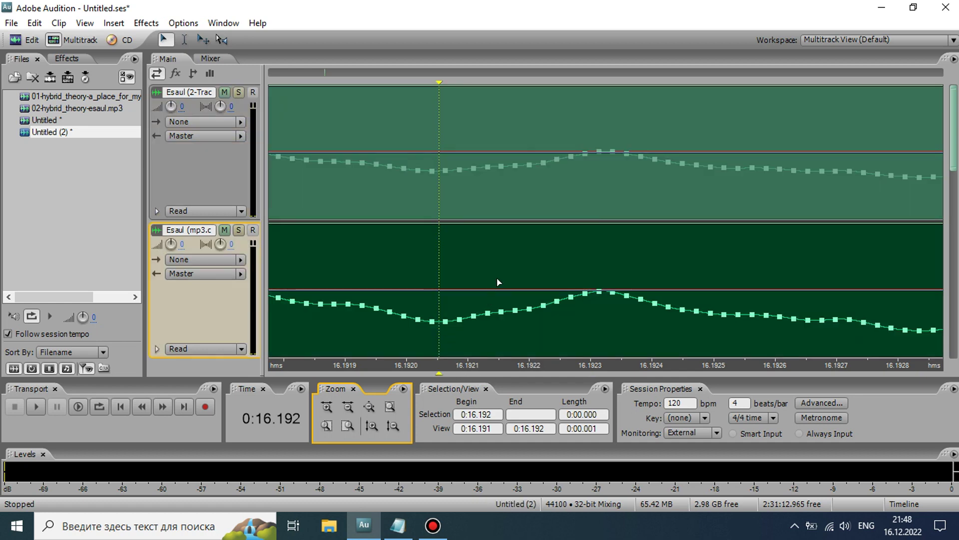
pyautogui.moveTo(506, 208)
pyautogui.mouseDown()
pyautogui.moveTo(531, 208)
pyautogui.moveTo(504, 207)
pyautogui.mouseUp()
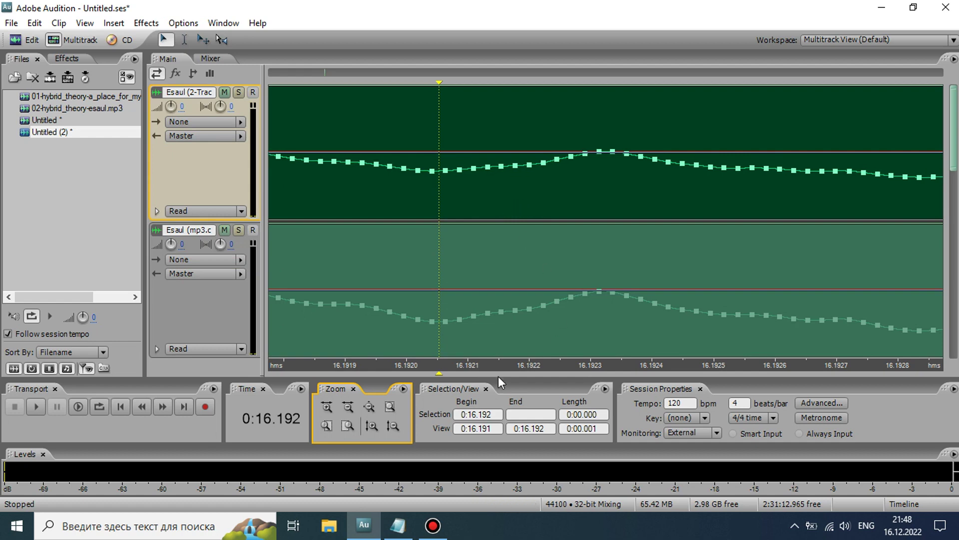
# - Check the alignment of both clips at sample level around the 0:16.194 peak and over their full length
pyautogui.click(349, 407)
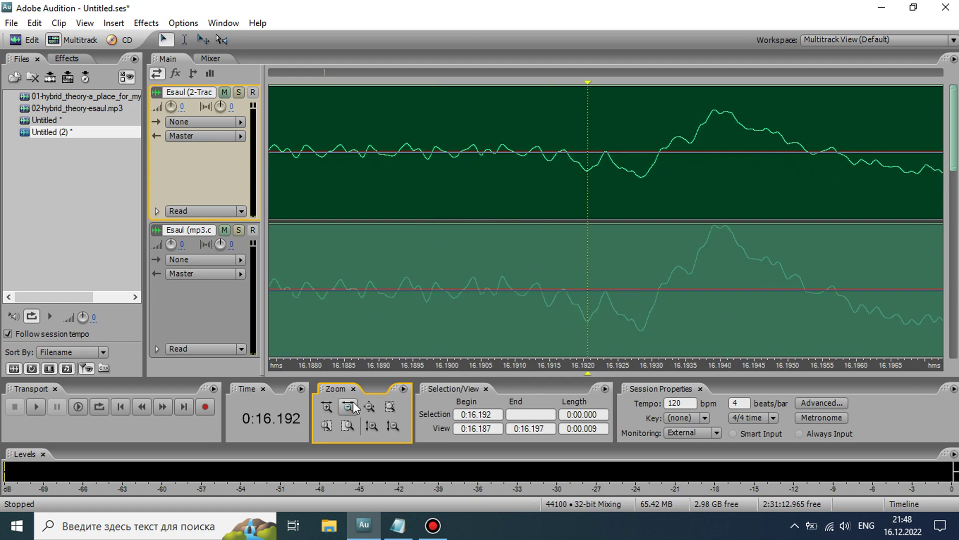
pyautogui.click(714, 248)
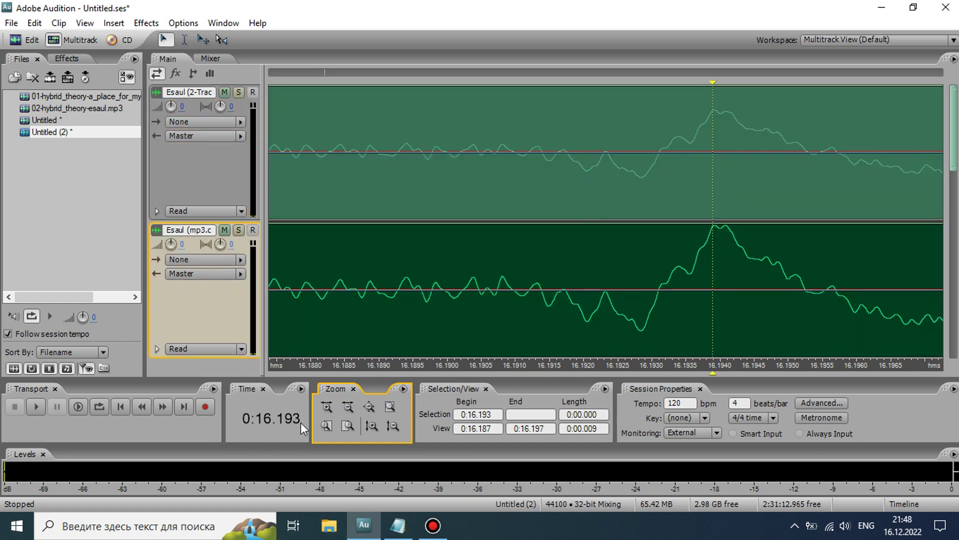
pyautogui.click(328, 407)
pyautogui.click(328, 407)
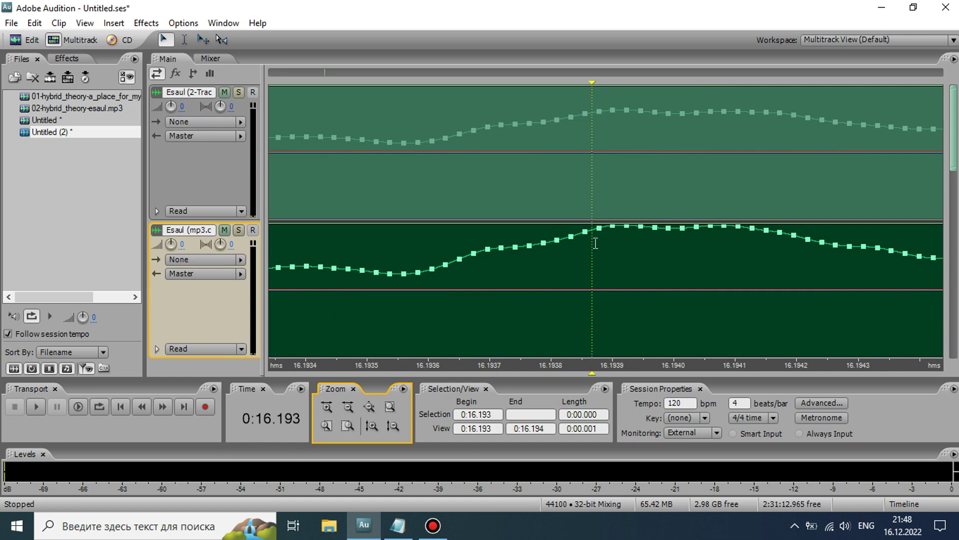
pyautogui.click(677, 253)
pyautogui.click(747, 257)
pyautogui.click(346, 409)
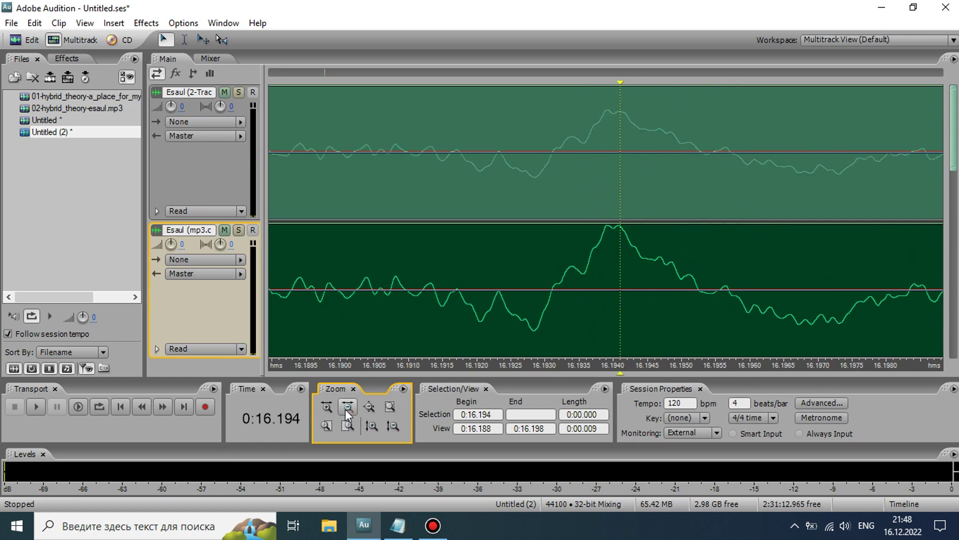
pyautogui.click(346, 409)
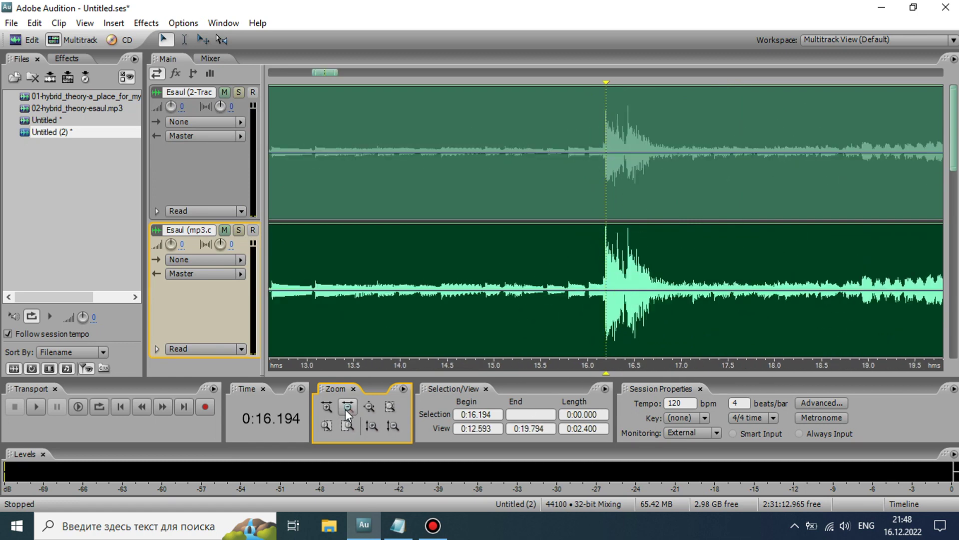
pyautogui.click(346, 409)
pyautogui.click(346, 409)
pyautogui.click(346, 409)
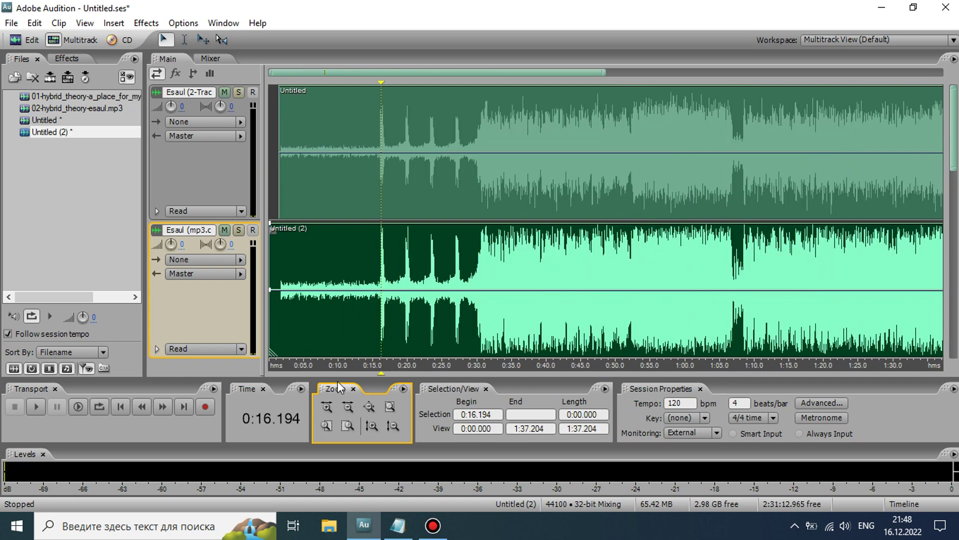
pyautogui.click(347, 409)
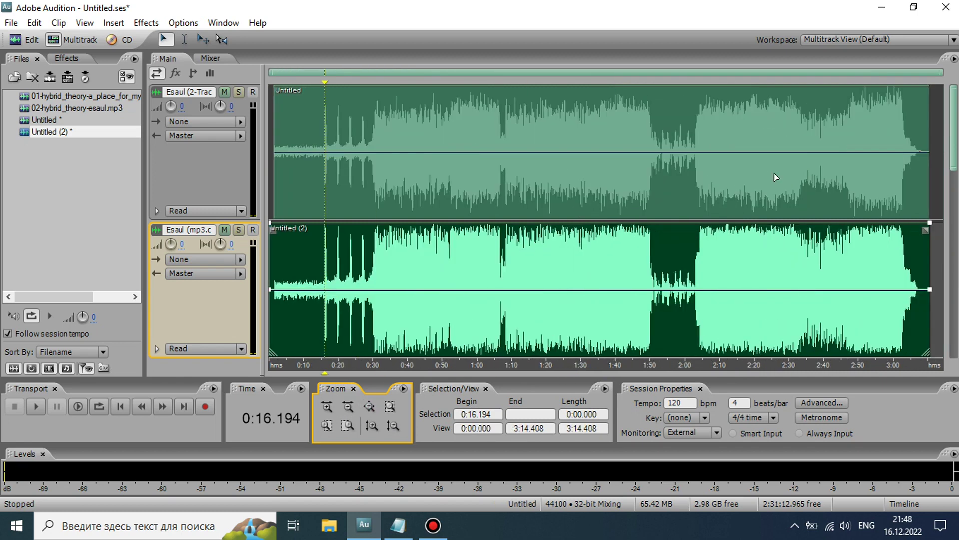
pyautogui.moveTo(942, 72); pyautogui.dragTo(930, 72)
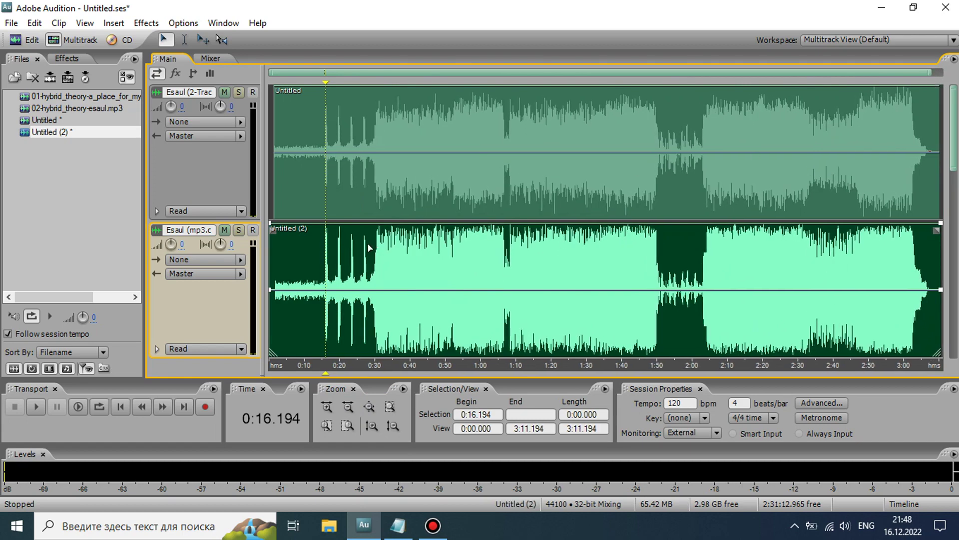
# - Mute the Untitled (2) clip and set Track 1's stereo pan to -100 while playing the session from the start
pyautogui.click(266, 205)
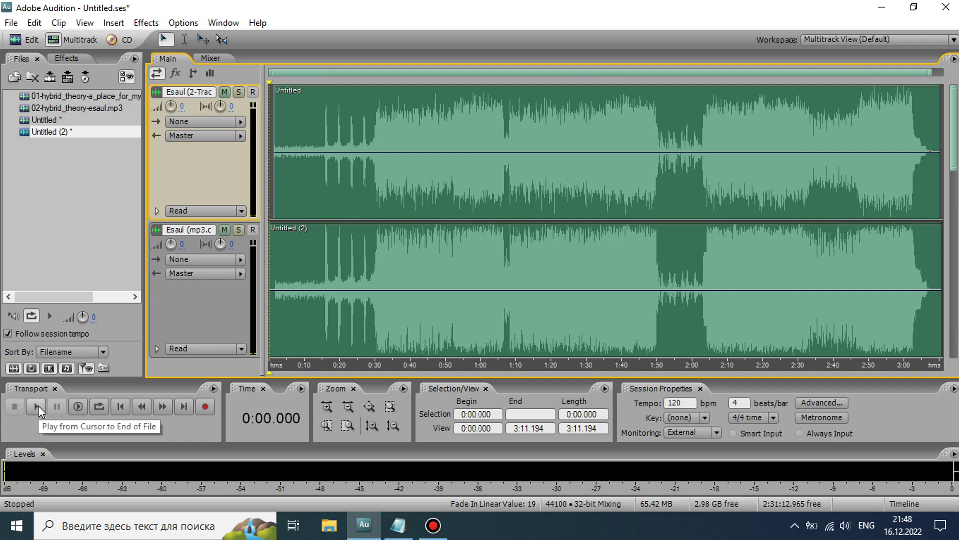
pyautogui.rightClick(293, 267)
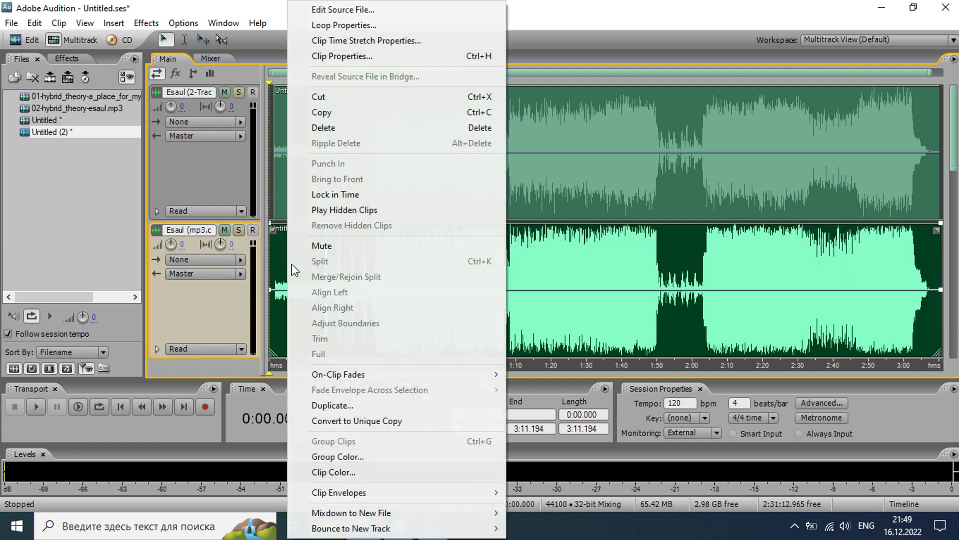
pyautogui.click(322, 245)
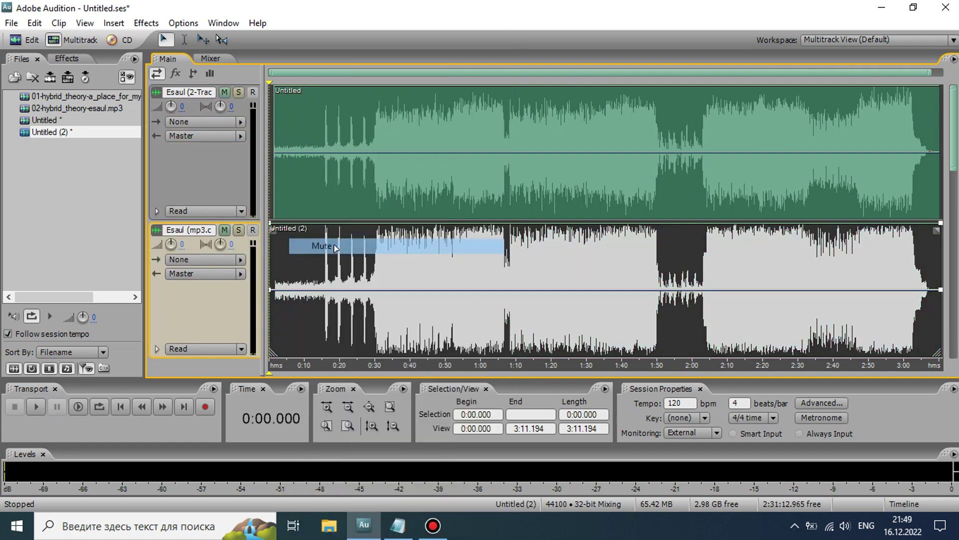
pyautogui.click(37, 406)
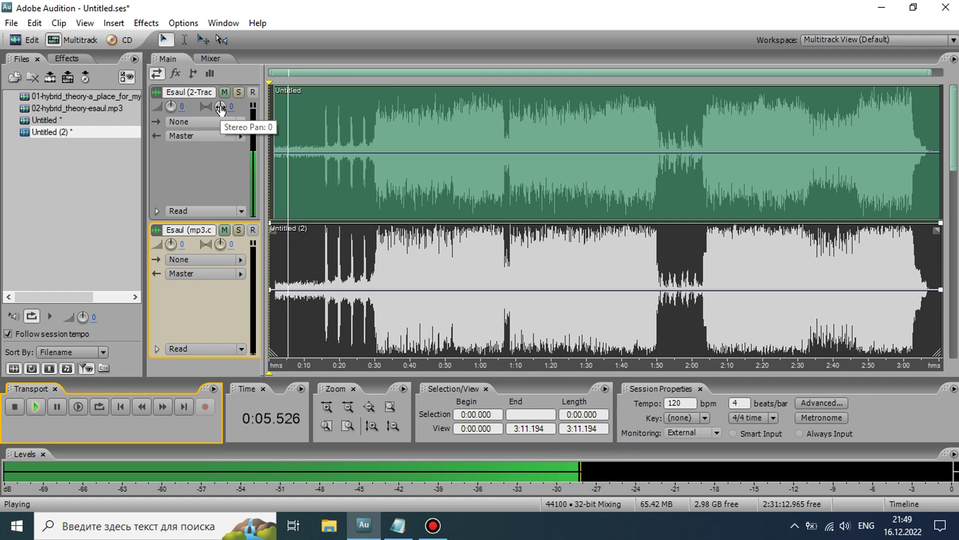
pyautogui.moveTo(221, 108); pyautogui.dragTo(184, 372)
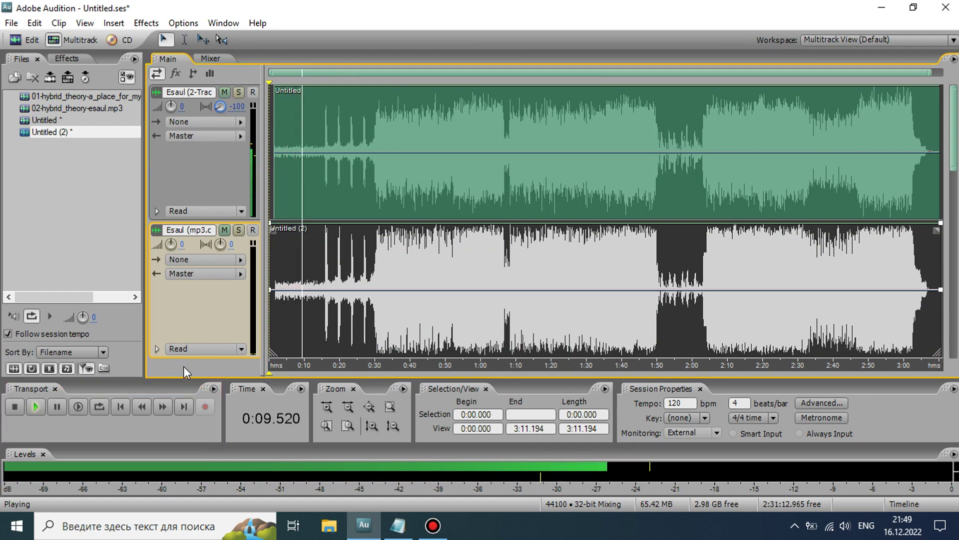
pyautogui.click(15, 406)
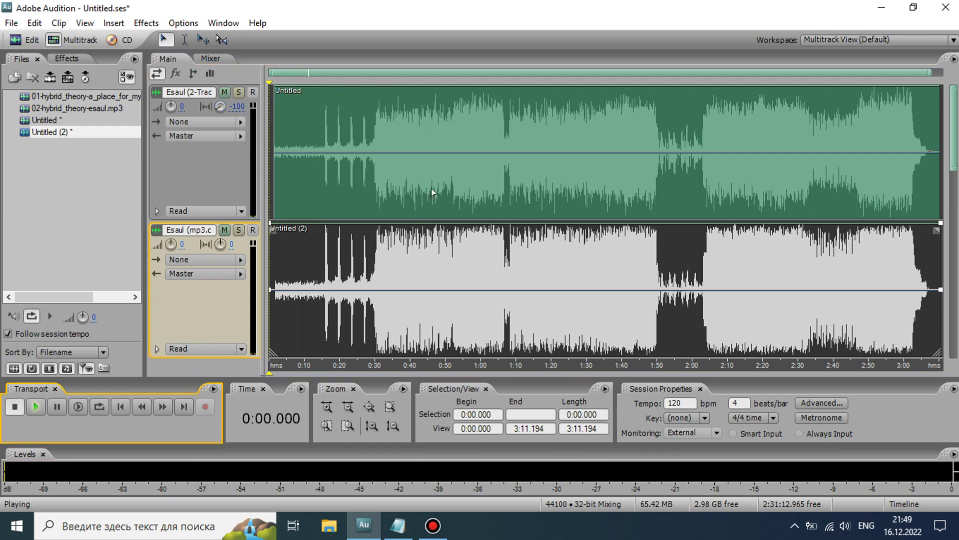
# - Mute the Untitled clip instead of Untitled (2) and set Track 2's stereo pan to 100 during playback
pyautogui.rightClick(350, 185)
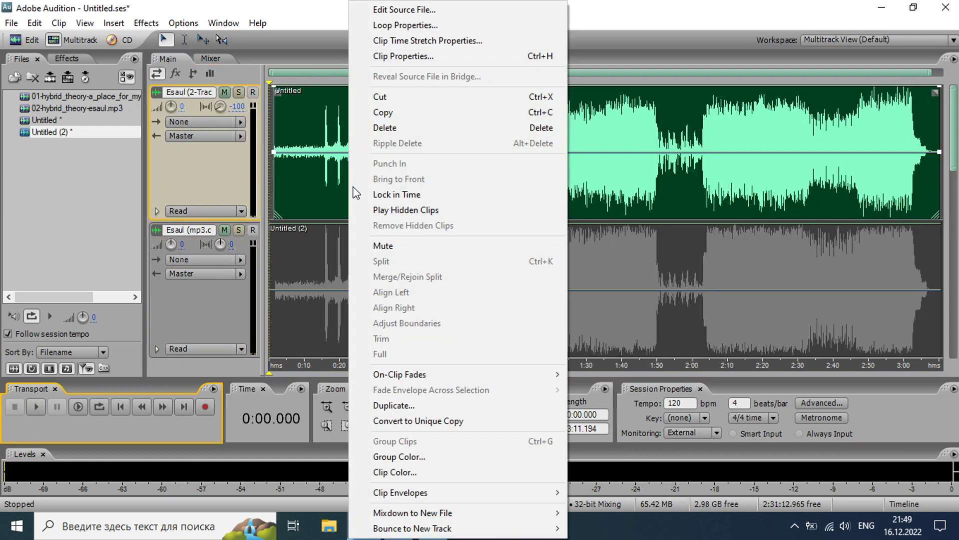
pyautogui.click(397, 246)
pyautogui.rightClick(356, 256)
pyautogui.click(397, 248)
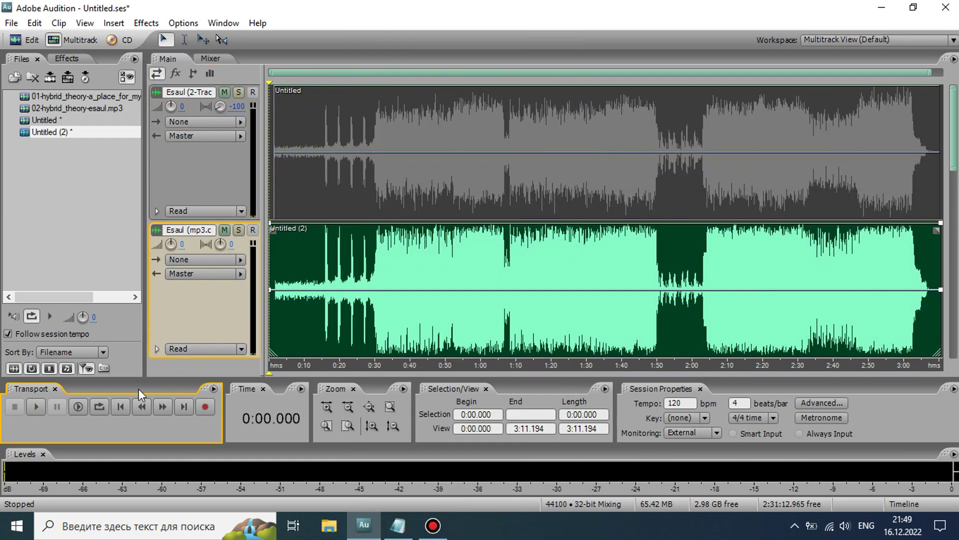
pyautogui.click(40, 405)
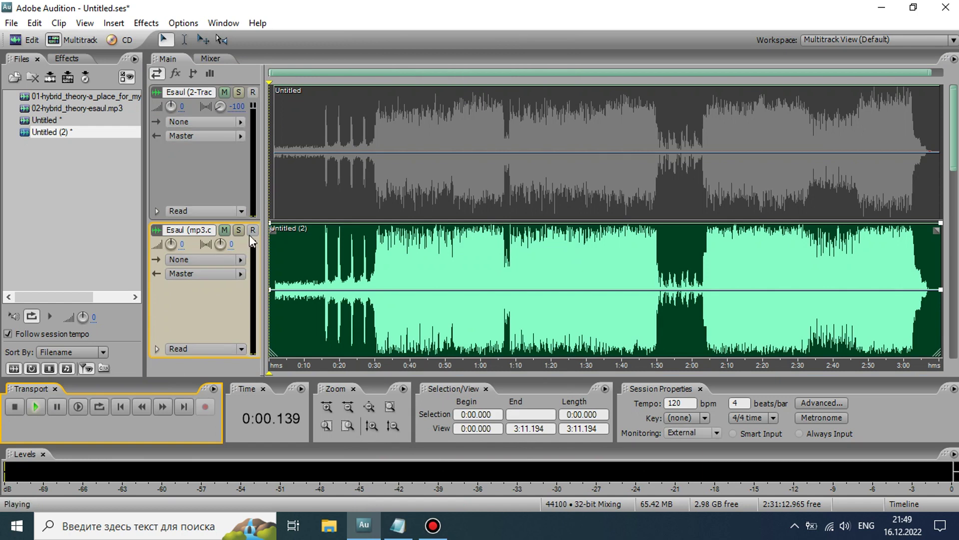
pyautogui.click(220, 244)
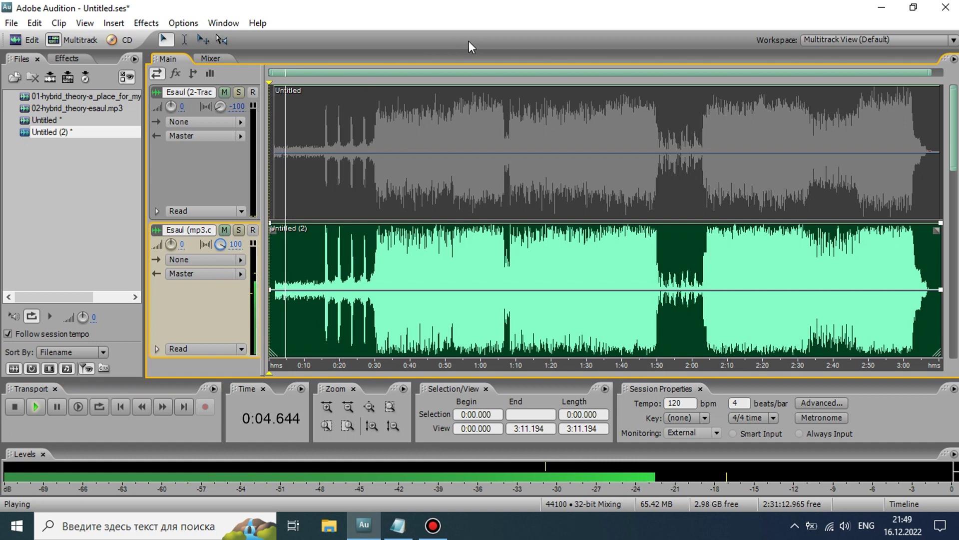
# - Unmute the Untitled clip and set Track 1's volume to 2.5 dB while both clips play
pyautogui.rightClick(335, 178)
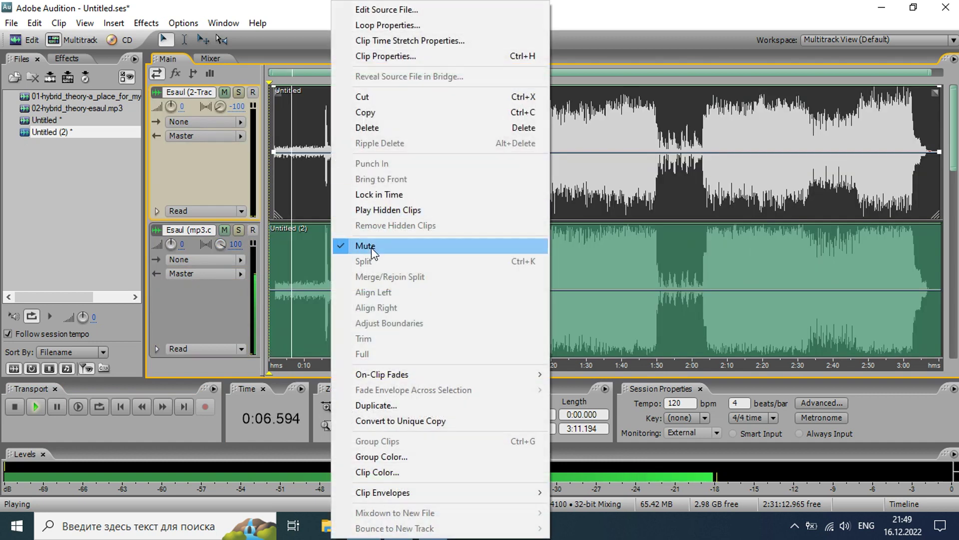
pyautogui.click(371, 246)
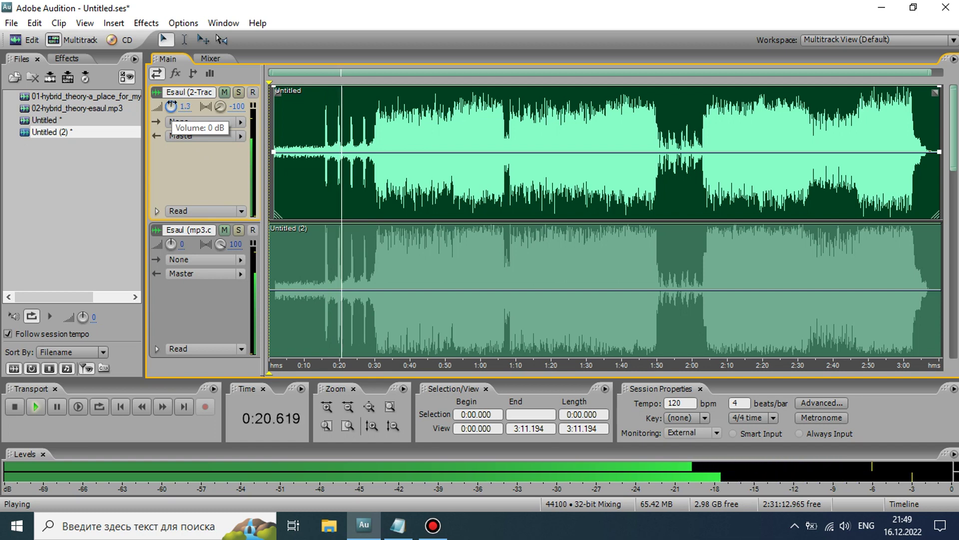
pyautogui.moveTo(171, 106); pyautogui.dragTo(171, 102)
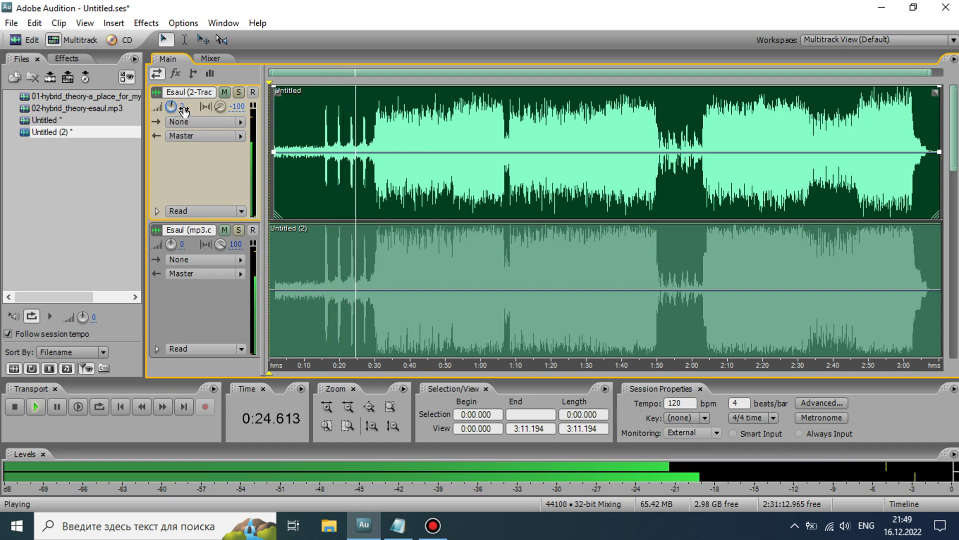
pyautogui.click(183, 107)
pyautogui.write('2.5')
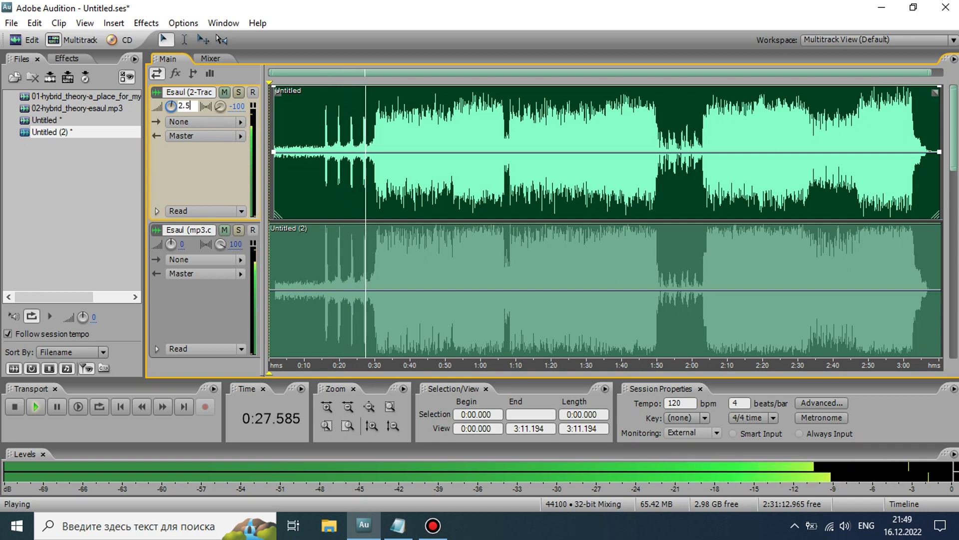
pyautogui.press('Return')
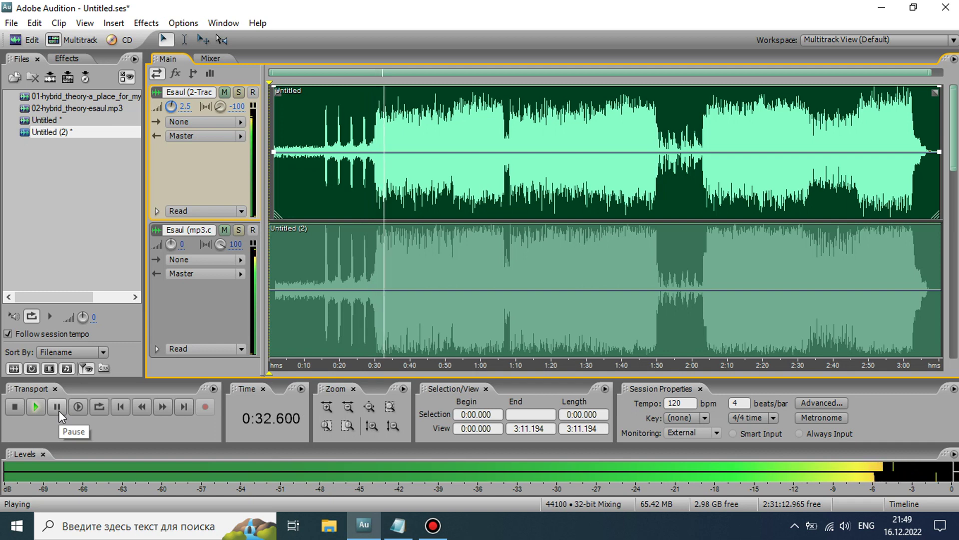
# - Set Track 1's volume to 2.1 dB while both clips play
pyautogui.click(188, 107)
pyautogui.moveTo(193, 105); pyautogui.dragTo(189, 108)
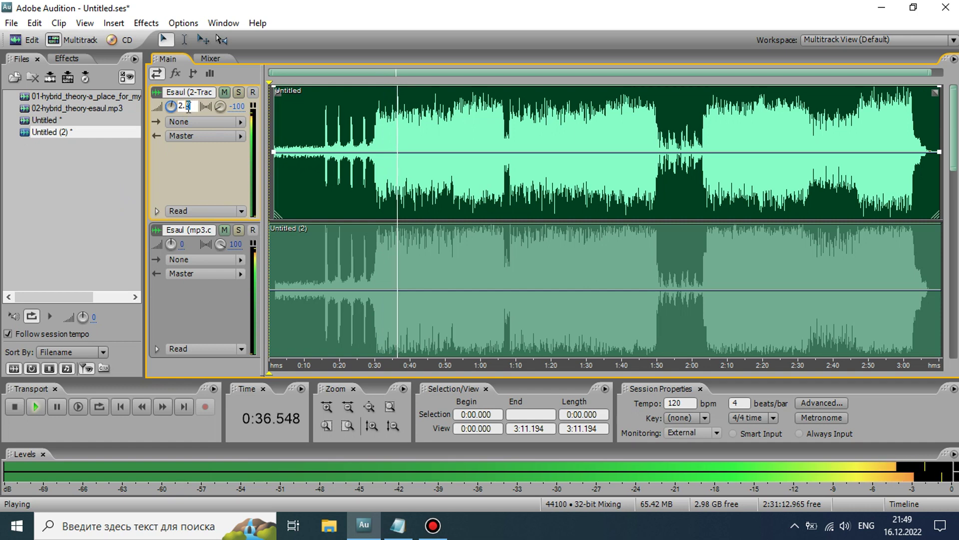
pyautogui.write('1')
pyautogui.press('Return')
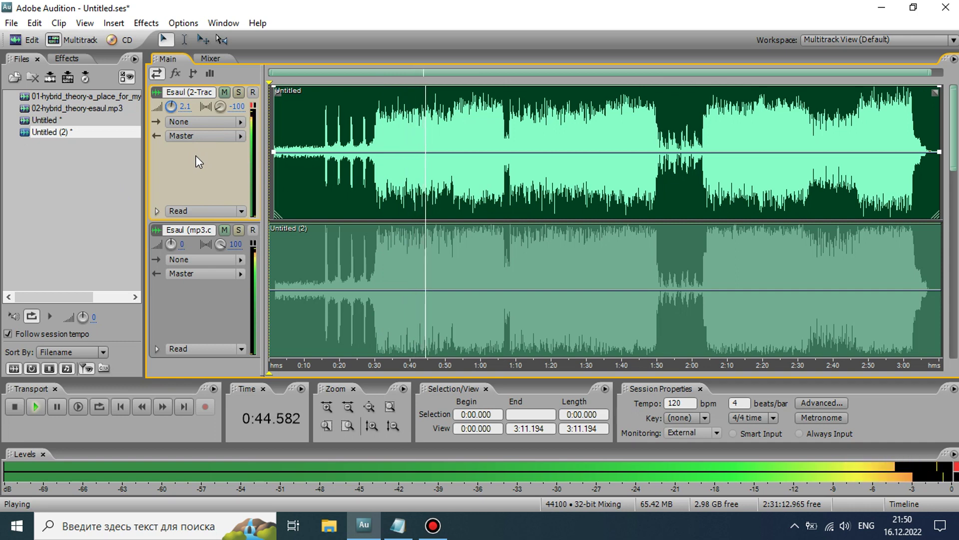
# - Replay both clips from 0:42.798, and mute the Untitled clip to hear the same passage from Untitled (2) alone
pyautogui.click(421, 176)
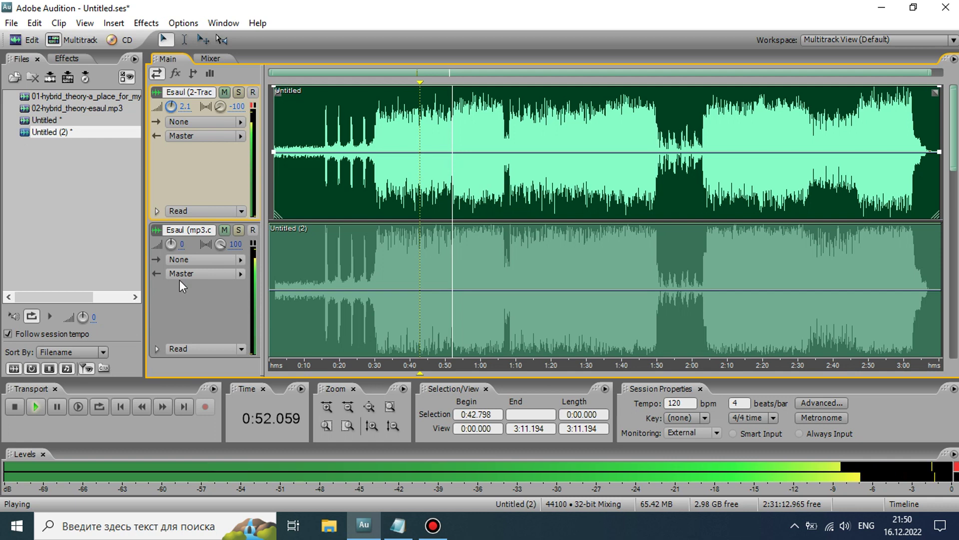
pyautogui.click(37, 407)
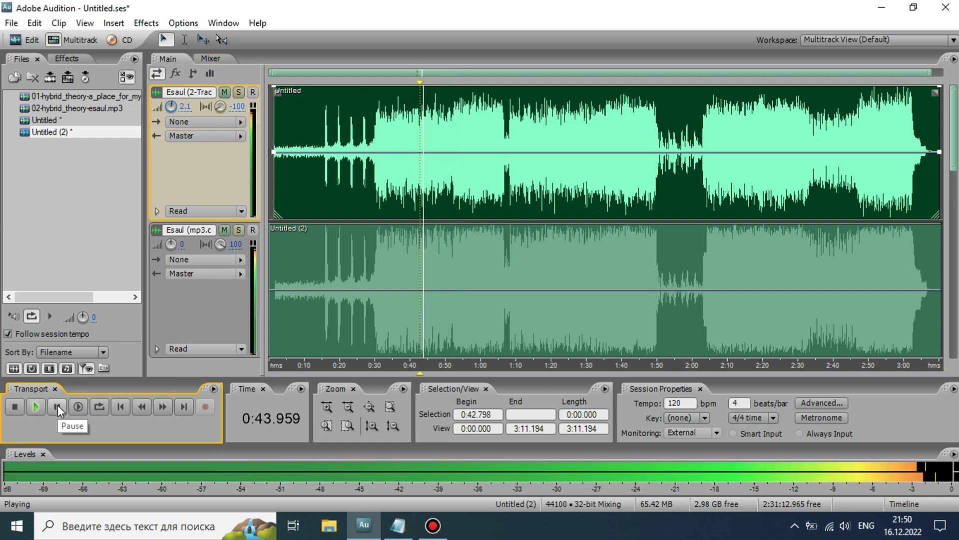
pyautogui.click(57, 405)
pyautogui.rightClick(384, 180)
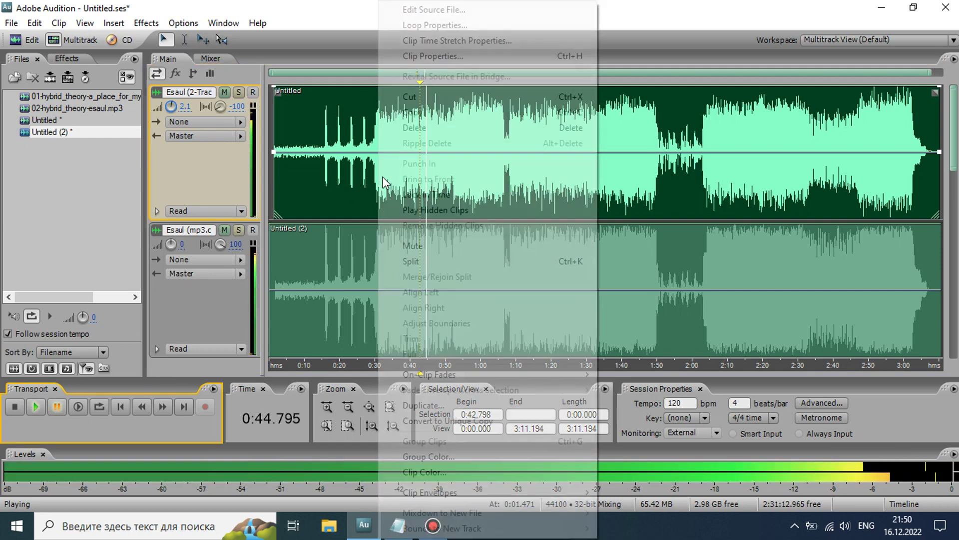
pyautogui.click(419, 245)
pyautogui.click(35, 408)
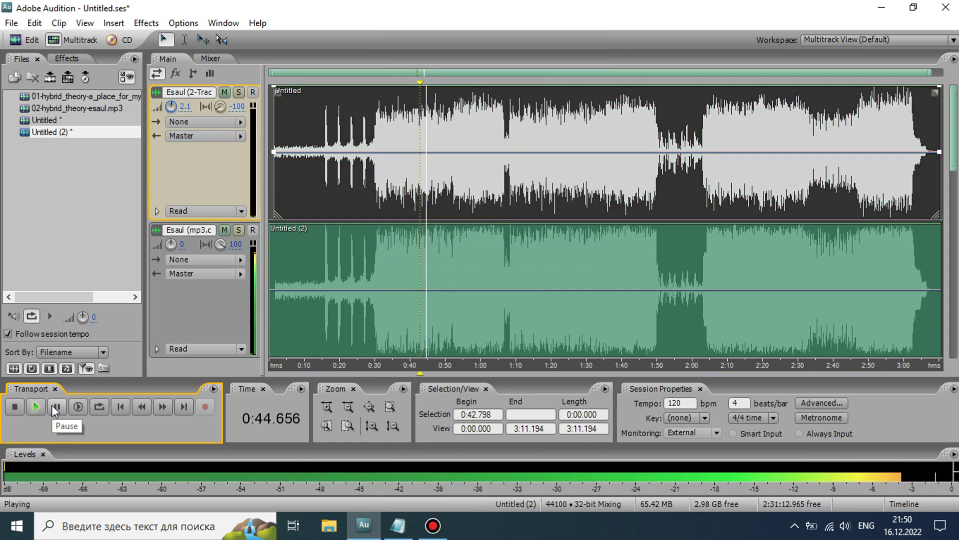
pyautogui.click(52, 405)
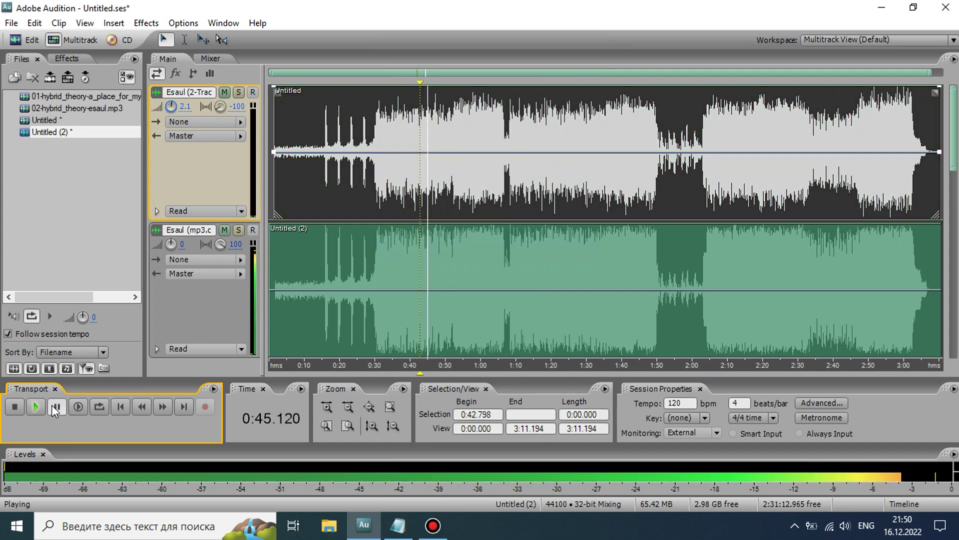
# - Swap the mute to Untitled (2) and play the 0:42.798 passage from Untitled alone, unmuting Untitled (2) to continue with both clips
pyautogui.rightClick(375, 270)
pyautogui.click(412, 246)
pyautogui.rightClick(406, 198)
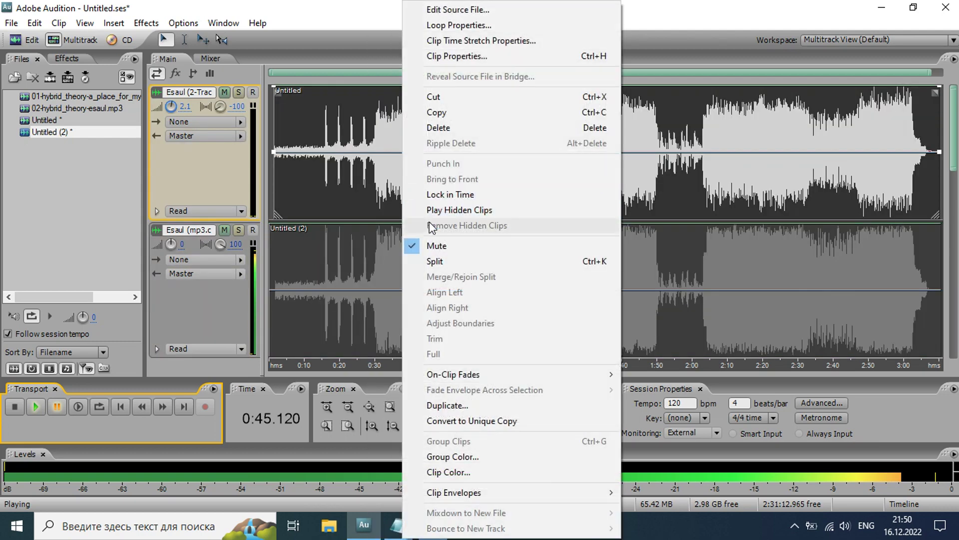
pyautogui.click(432, 245)
pyautogui.click(35, 407)
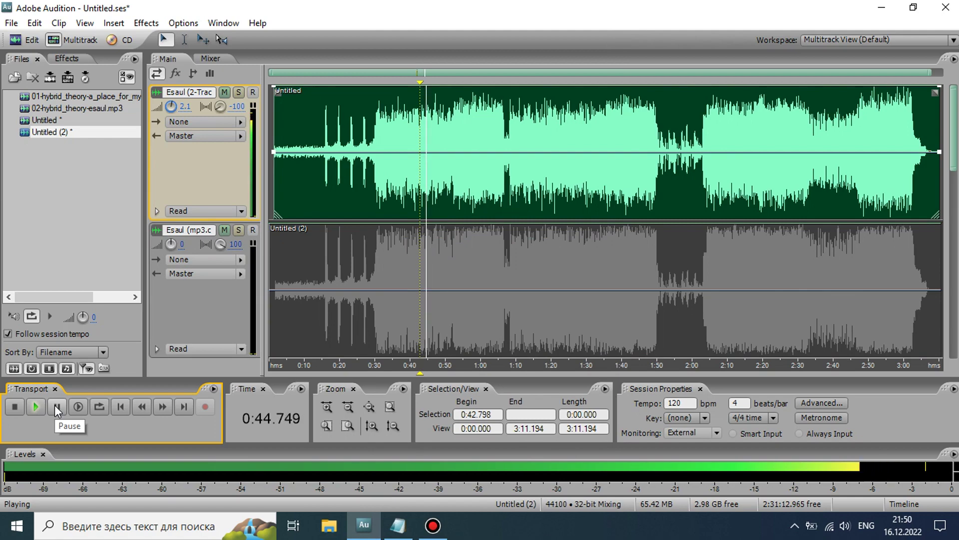
pyautogui.rightClick(374, 288)
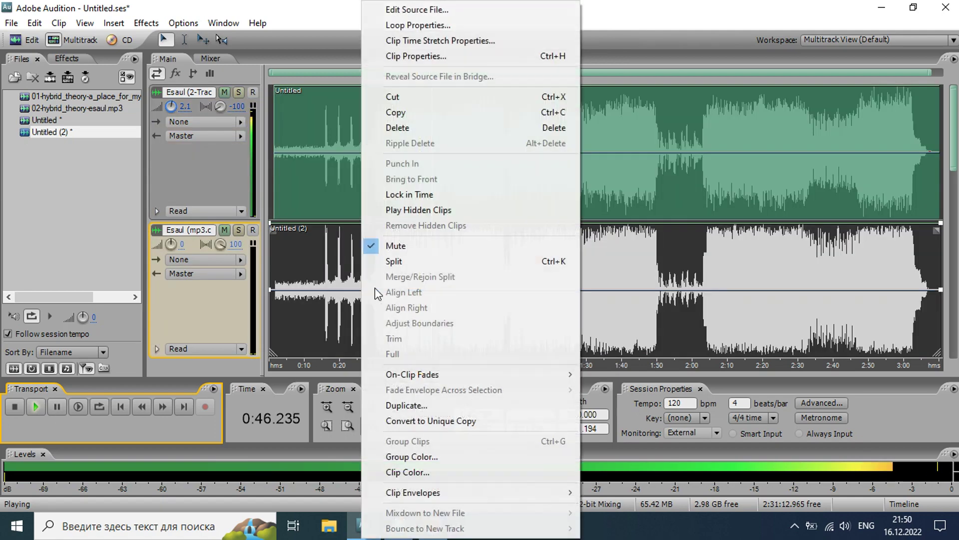
pyautogui.click(421, 248)
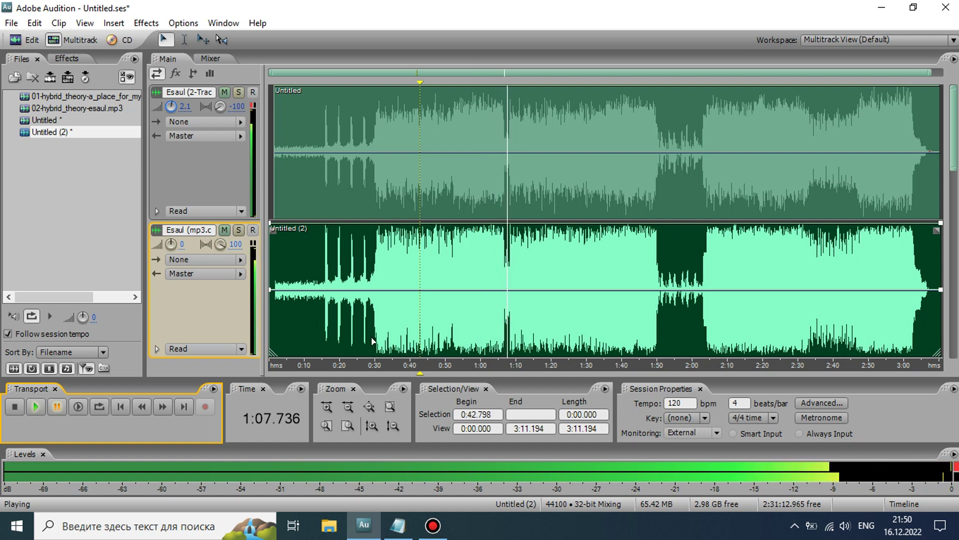
# - Place the start cursor at 1:05.998, mute the Untitled (2) clip and play the passage from Untitled alone
pyautogui.click(502, 205)
pyautogui.rightClick(494, 260)
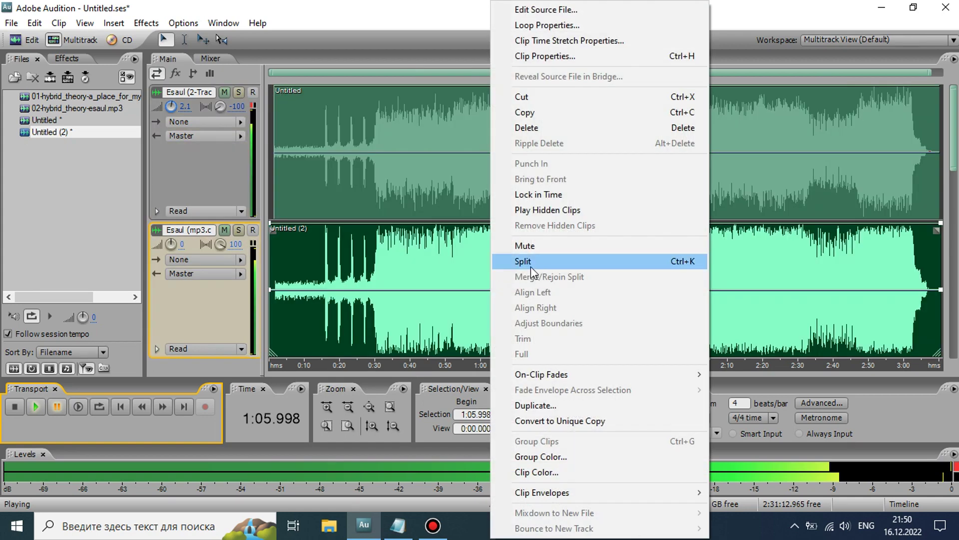
pyautogui.click(540, 247)
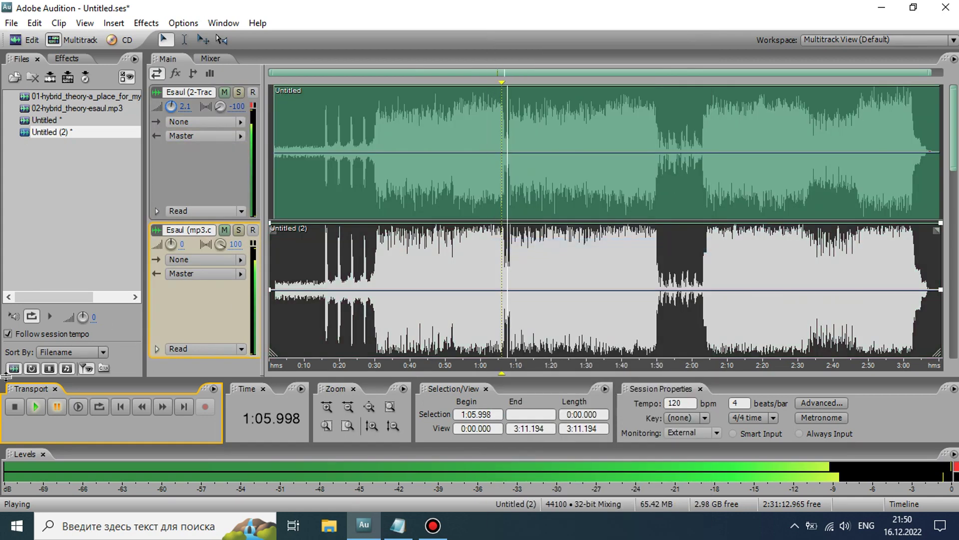
pyautogui.click(56, 406)
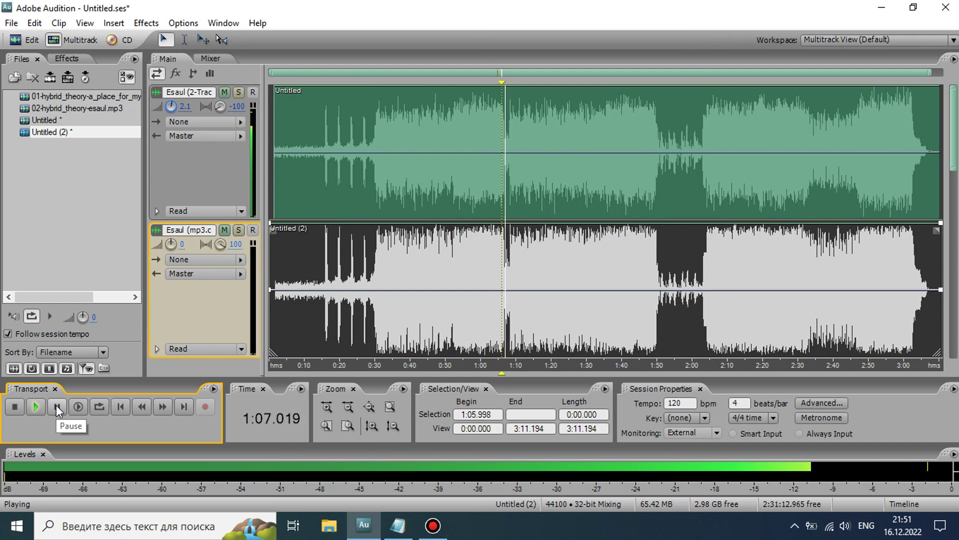
pyautogui.click(56, 405)
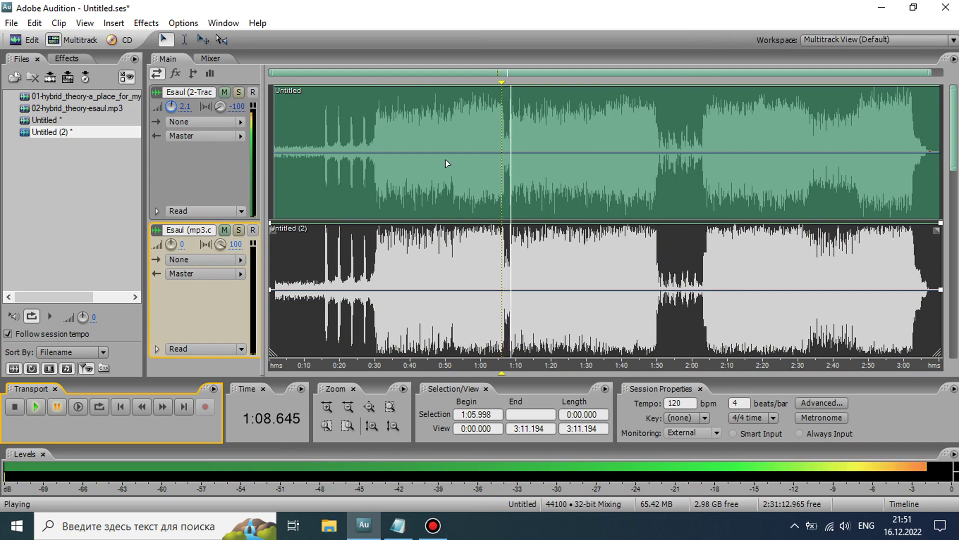
# - Mute the Untitled clip, unmute Untitled (2) and play the same passage from 1:05.998
pyautogui.click(454, 185)
pyautogui.rightClick(454, 185)
pyautogui.click(491, 246)
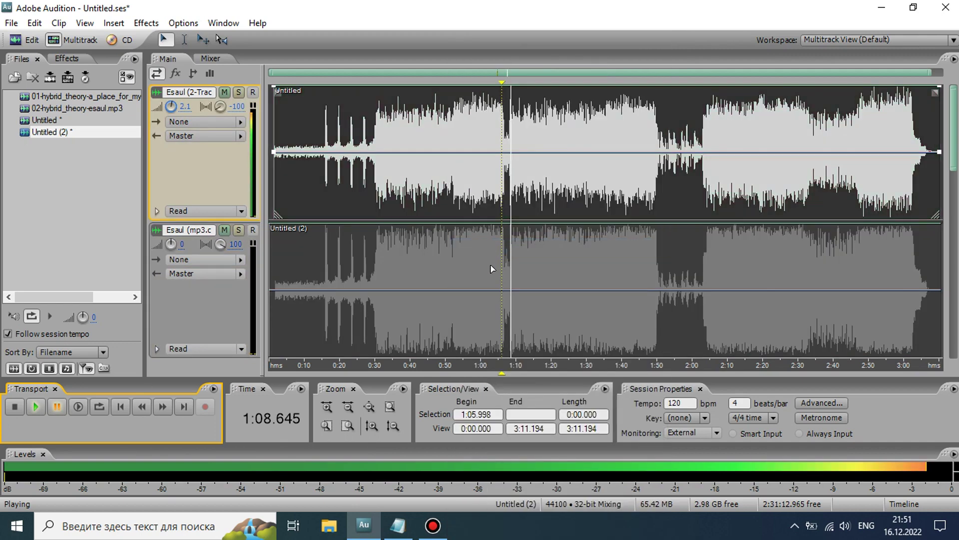
pyautogui.rightClick(491, 265)
pyautogui.click(514, 247)
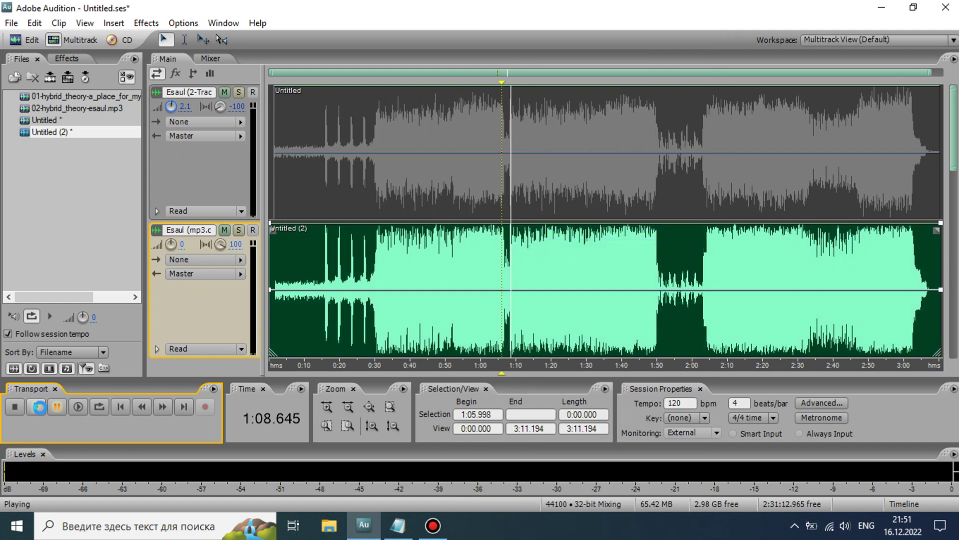
pyautogui.click(56, 406)
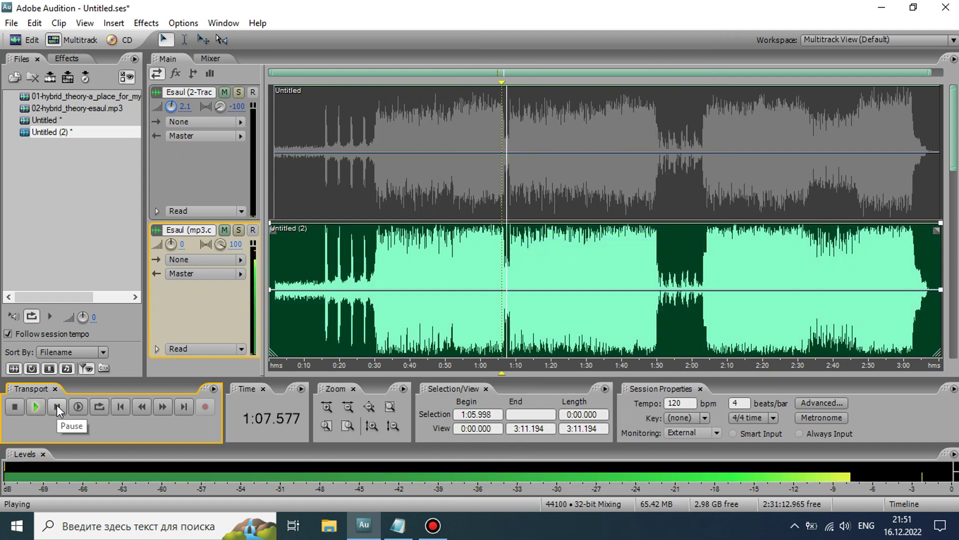
pyautogui.click(57, 406)
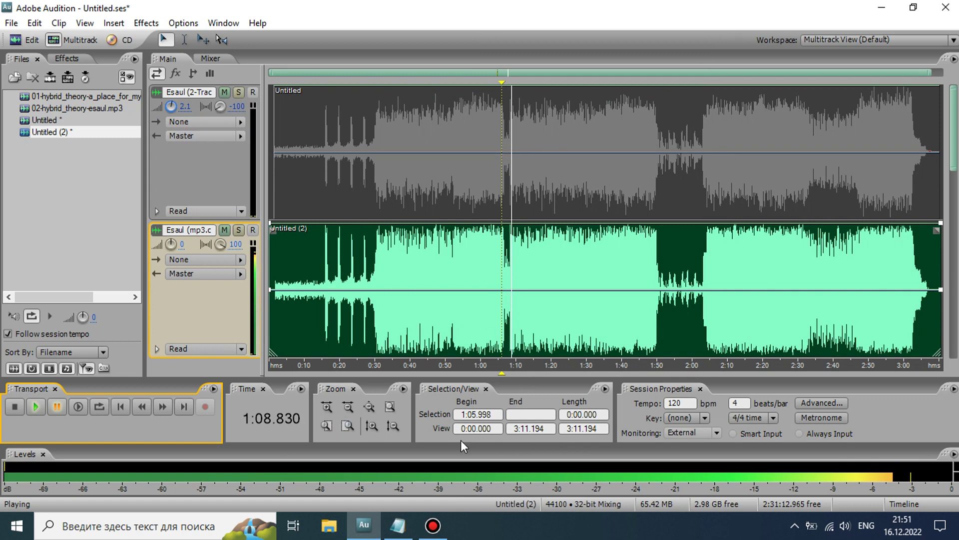
# - Switch to Notepad, add the line "- ~01:08 - lyrics" below mp3.com and return to Adobe Audition
pyautogui.click(404, 533)
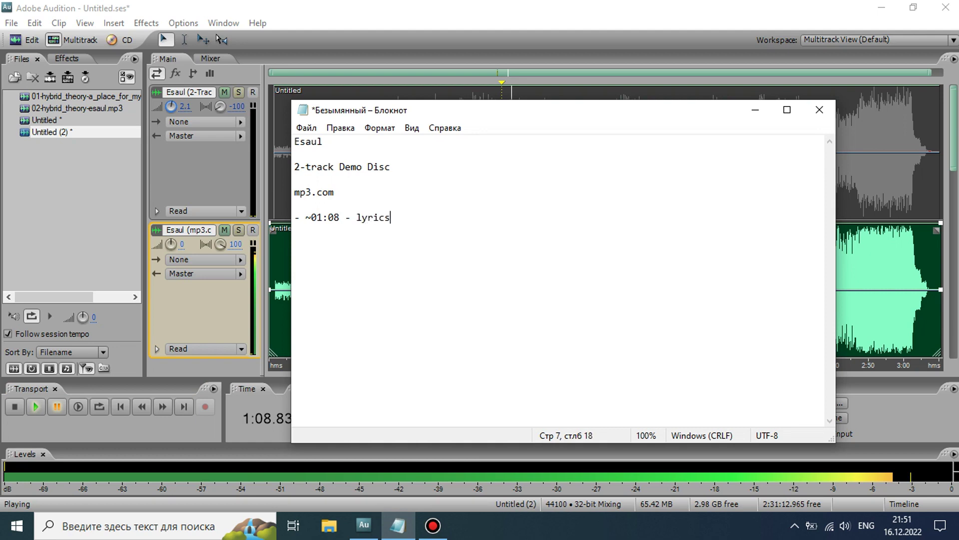
pyautogui.click(47, 202)
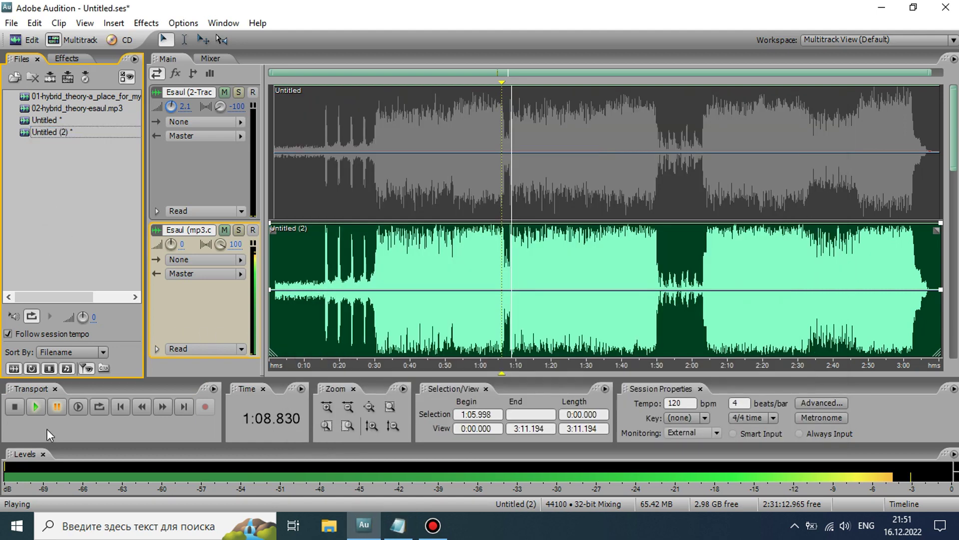
# - Unmute the Untitled clip and play both clips from 1:05.998, pausing just before 1:20
pyautogui.rightClick(406, 210)
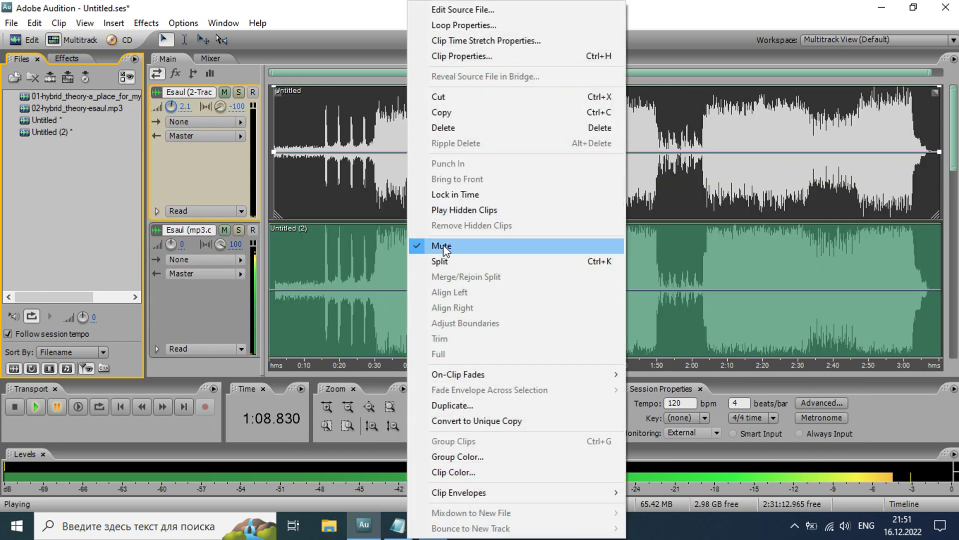
pyautogui.click(442, 244)
pyautogui.click(36, 408)
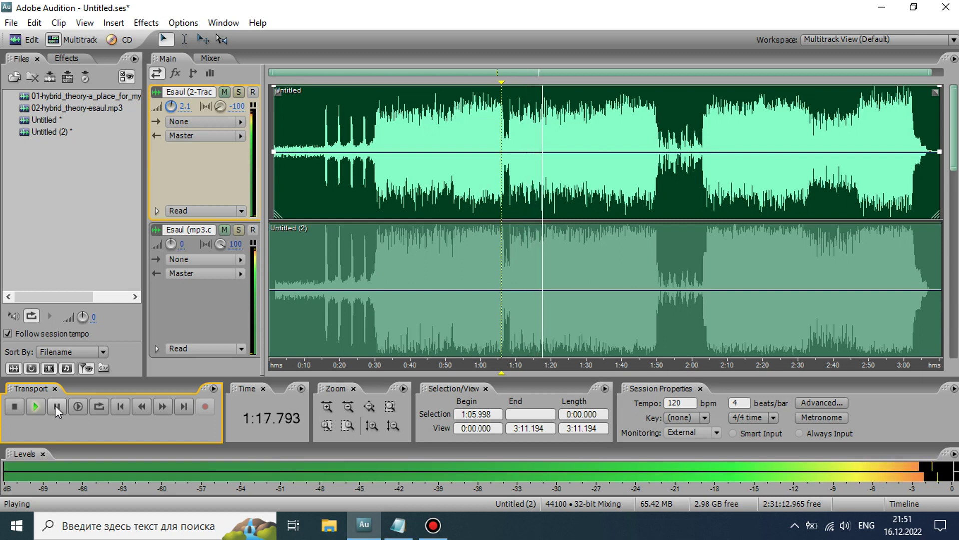
pyautogui.click(56, 406)
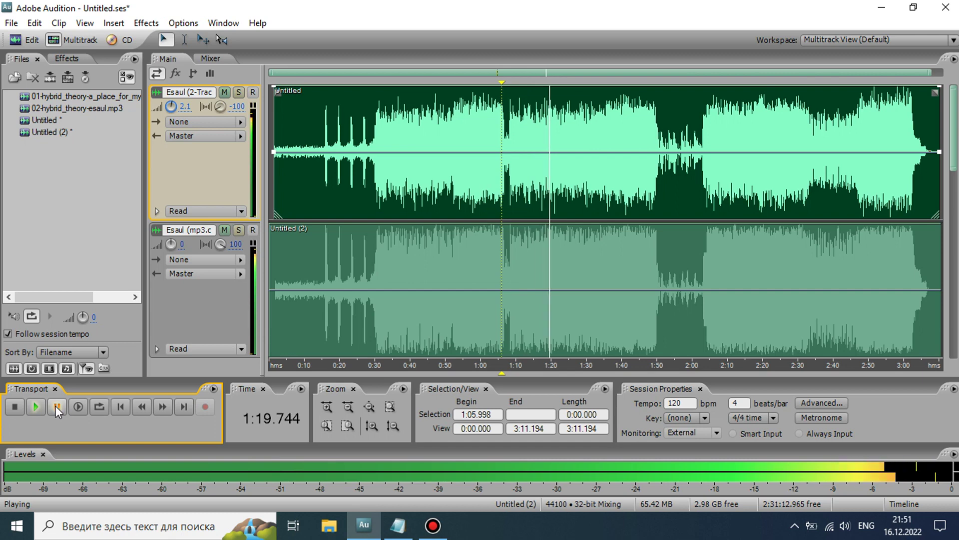
# - Replay from 1:18.397 with both clips, and mute Untitled (2) to hear the passage from Untitled alone
pyautogui.click(546, 320)
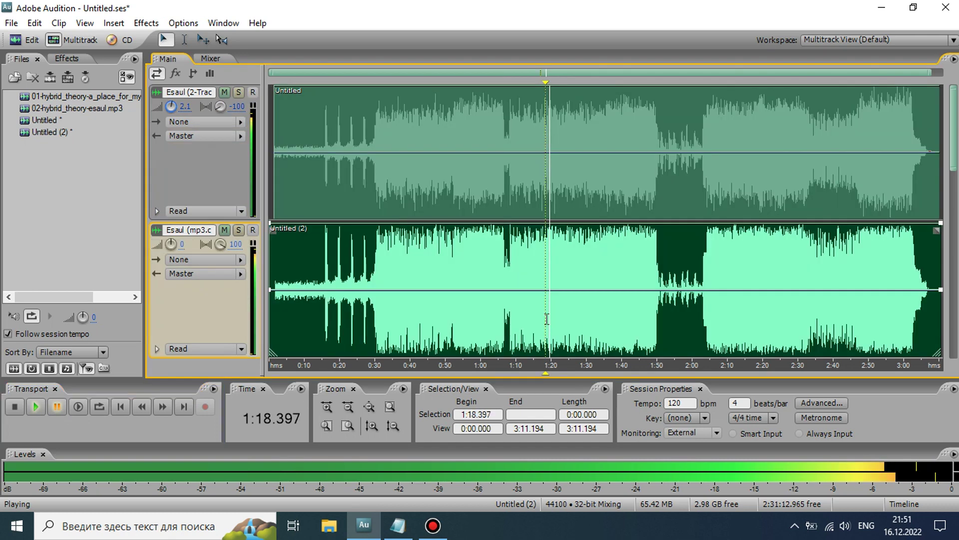
pyautogui.click(40, 409)
pyautogui.press('space')
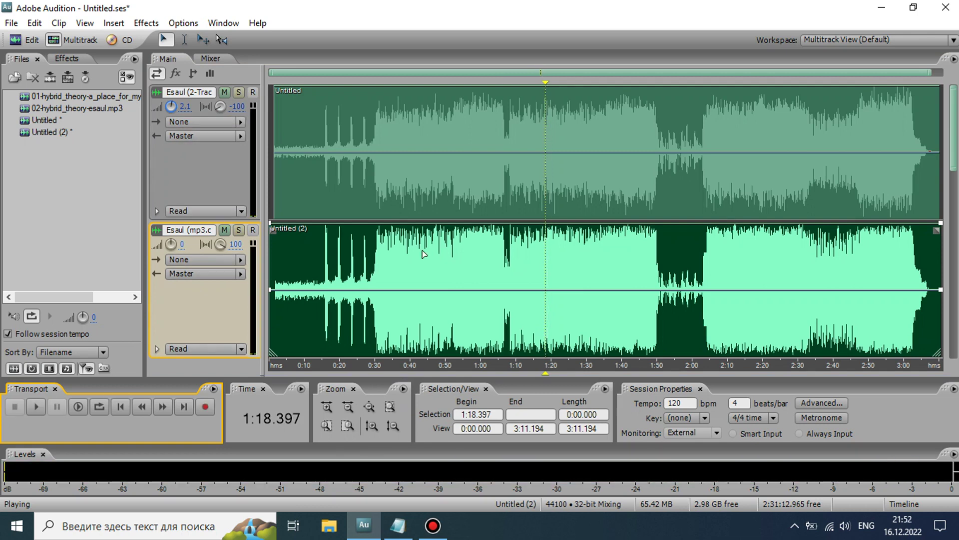
pyautogui.rightClick(537, 276)
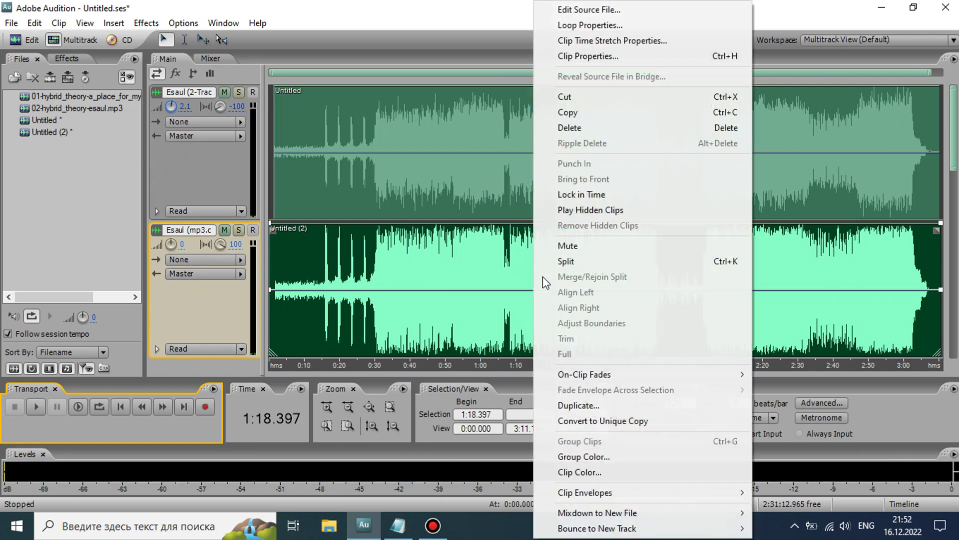
pyautogui.click(586, 242)
pyautogui.click(37, 408)
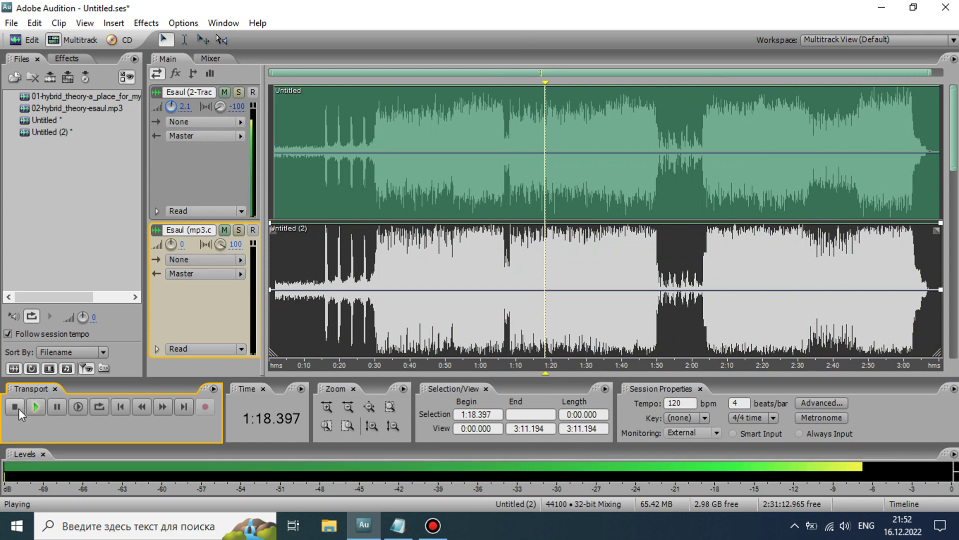
pyautogui.press('space')
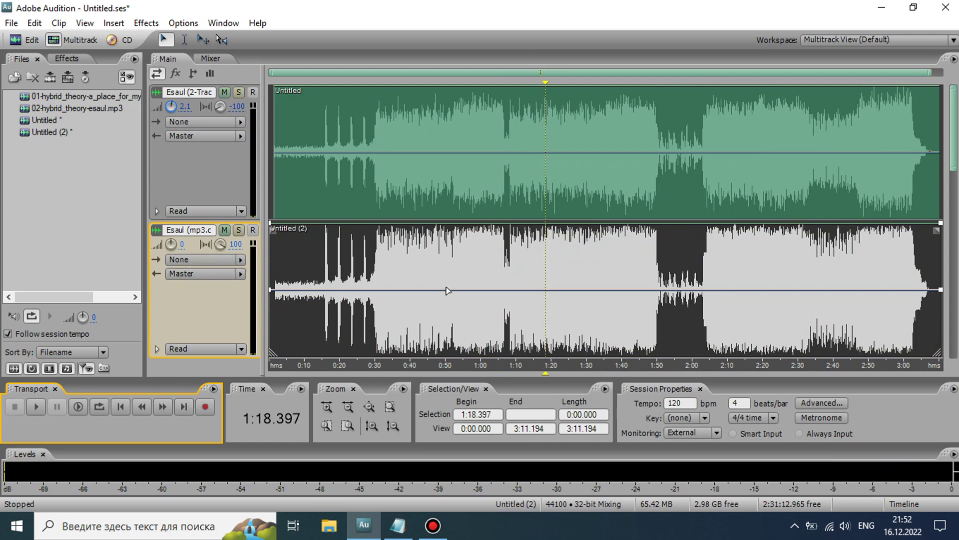
# - Mute the Untitled clip and unmute Untitled (2) to play the passage from 1:18.397 in that version alone
pyautogui.rightClick(536, 206)
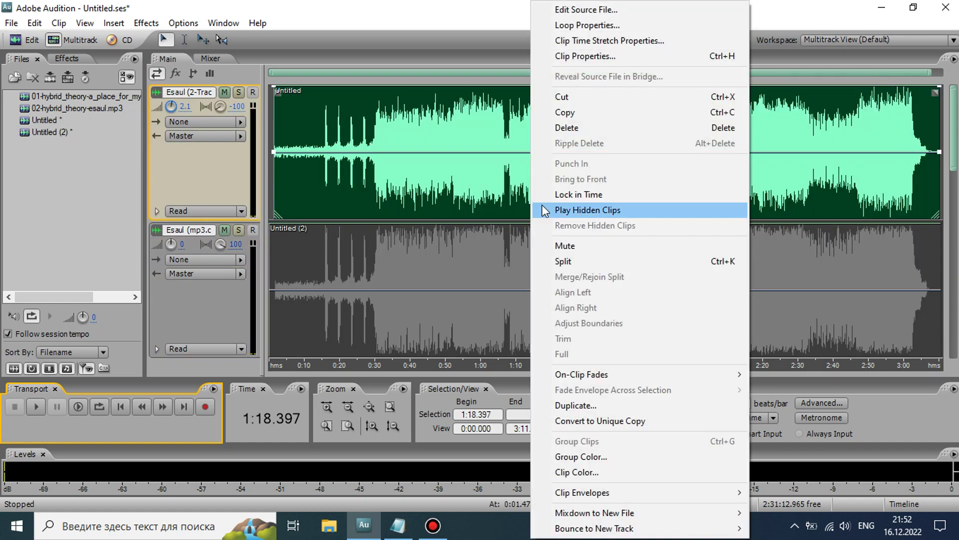
pyautogui.click(571, 245)
pyautogui.rightClick(532, 271)
pyautogui.click(560, 245)
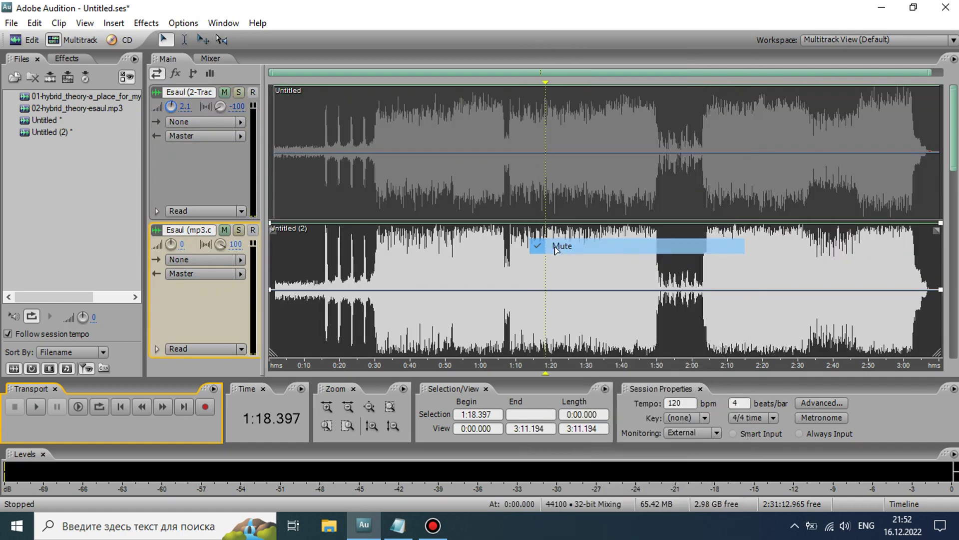
pyautogui.click(33, 403)
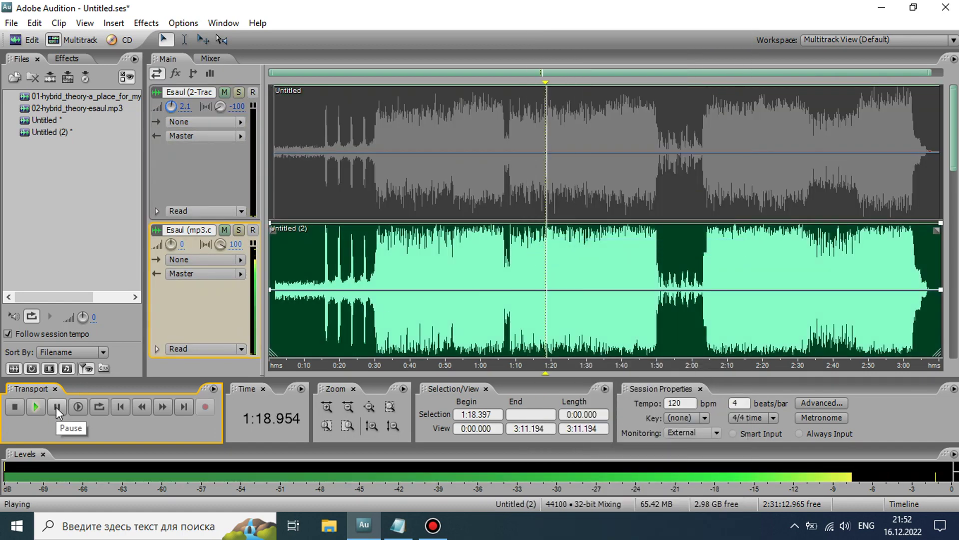
pyautogui.click(56, 406)
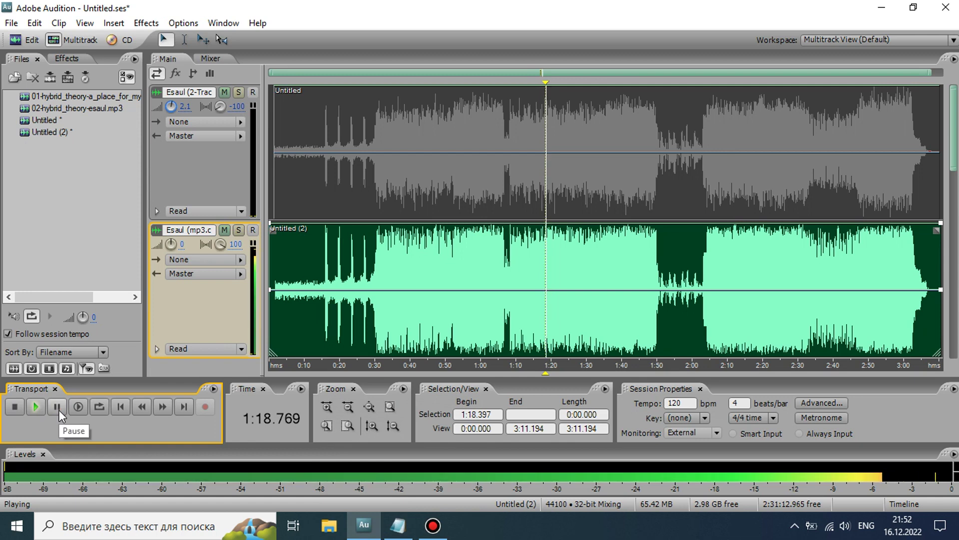
# - Switch to Notepad, add the line '- ~01:19 - "down" with echo (mp3.com)' and return to Adobe Audition
pyautogui.click(398, 526)
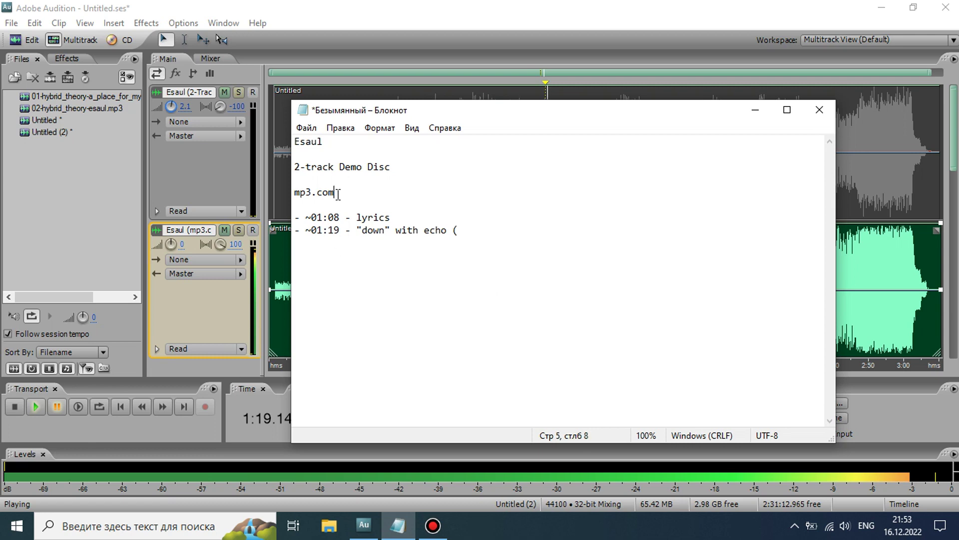
pyautogui.rightClick(295, 192)
pyautogui.click(331, 235)
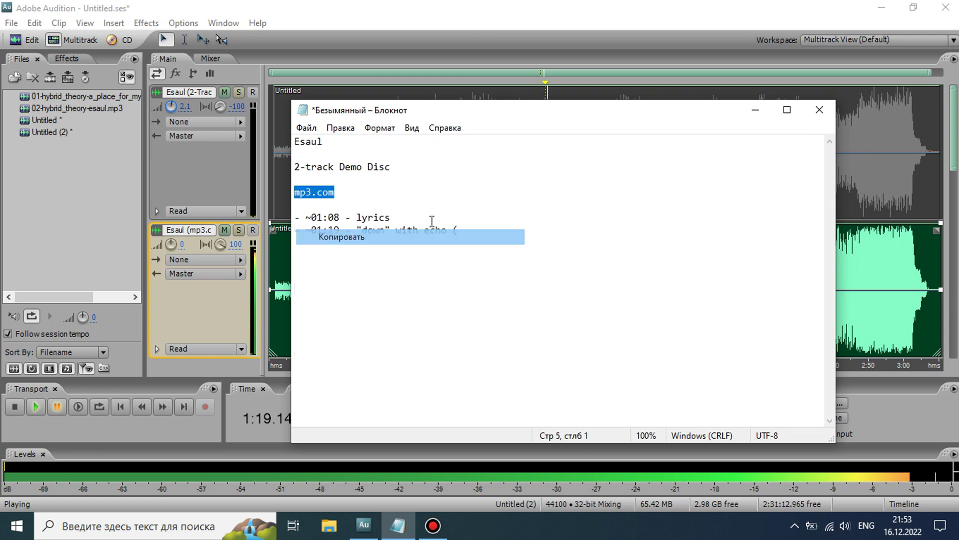
pyautogui.click(484, 238)
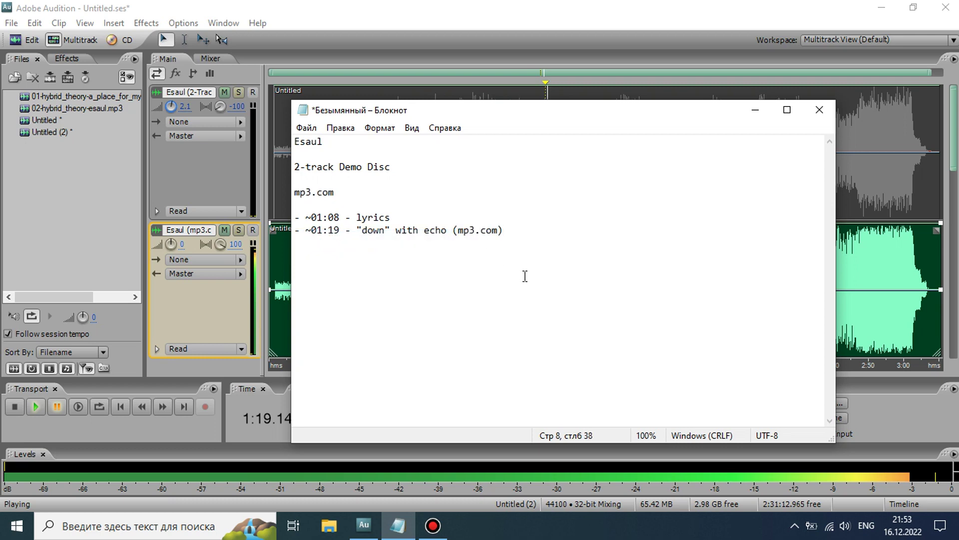
pyautogui.click(544, 20)
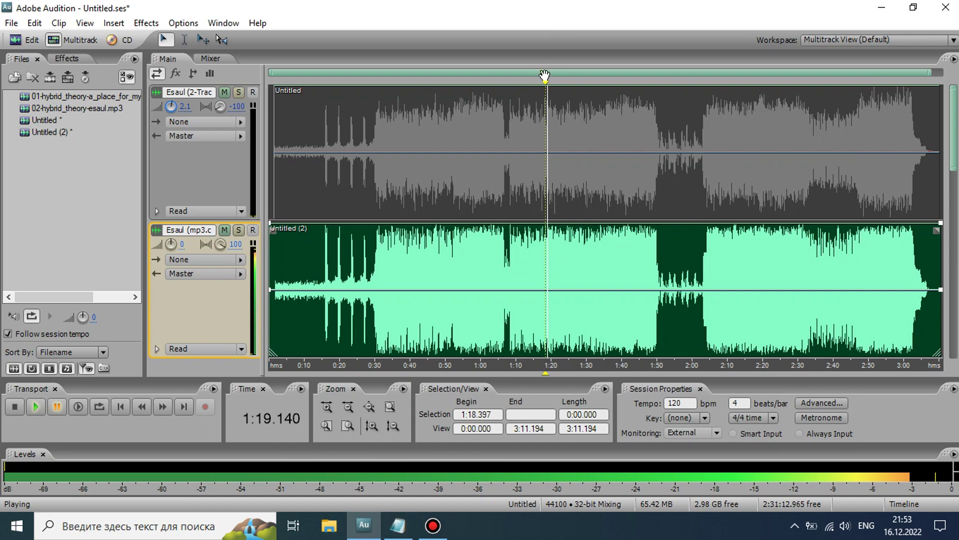
# - Unmute the Untitled clip and play both clips from 1:18.397
pyautogui.rightClick(510, 156)
pyautogui.click(552, 244)
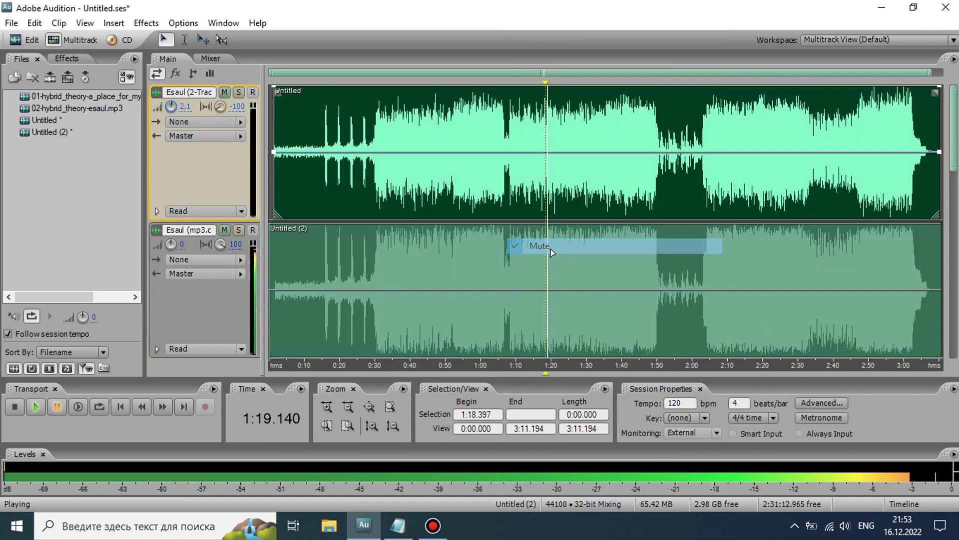
pyautogui.click(43, 406)
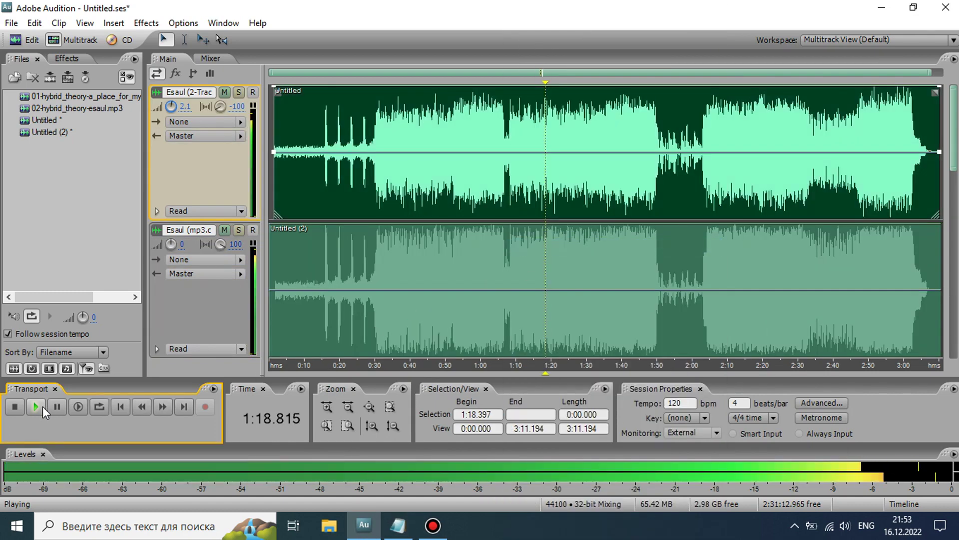